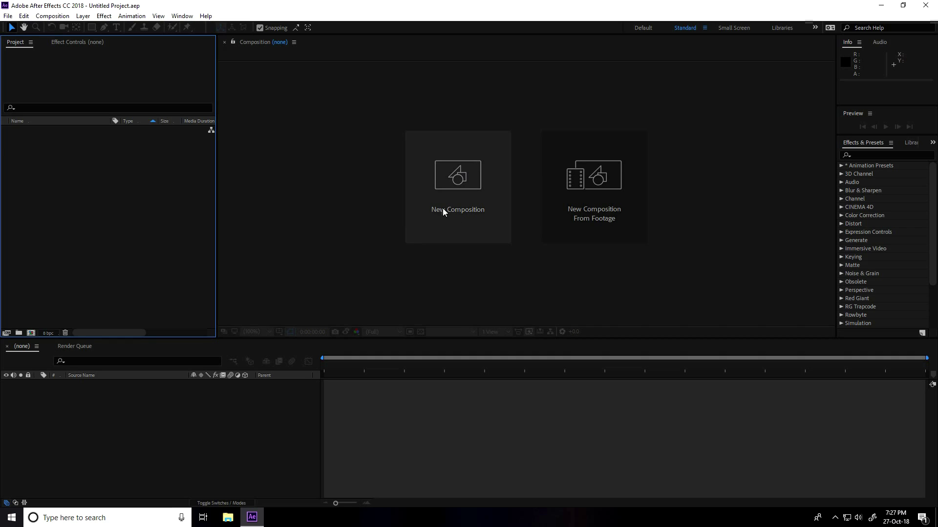
Create a new composition, Comp 1, using the HDTV 1080 29.97 preset.
left_click(458, 209)
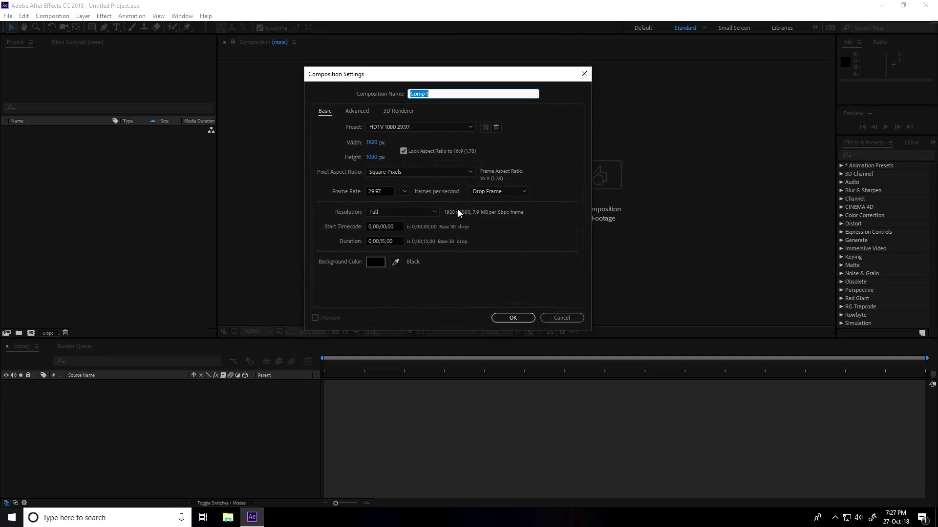
left_click(383, 126)
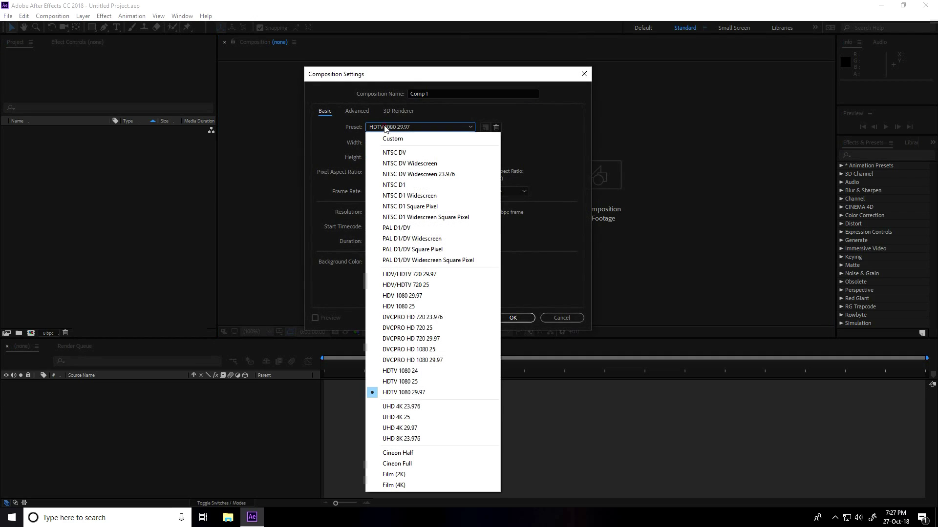
left_click(411, 394)
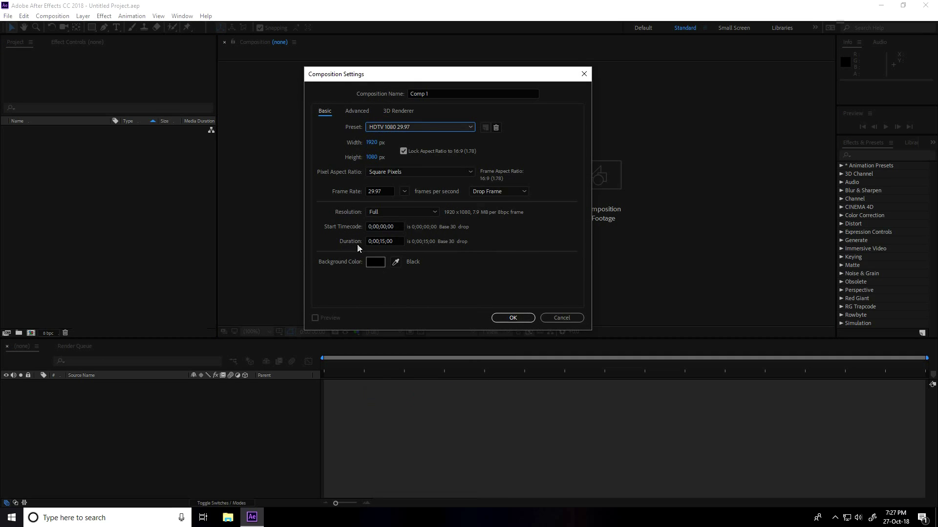
left_click(521, 317)
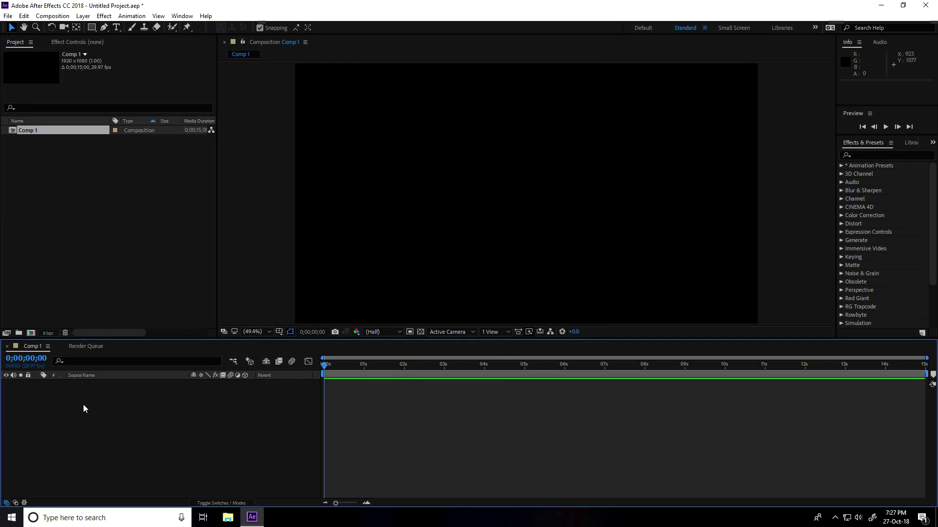
Add a new white solid layer named PARTICLE to the timeline.
right_click(92, 429)
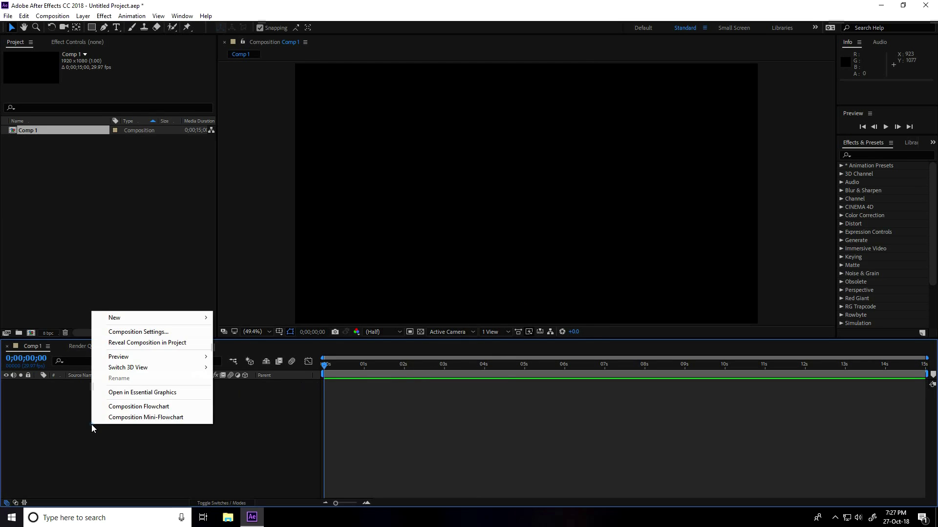
mouse_move(119, 317)
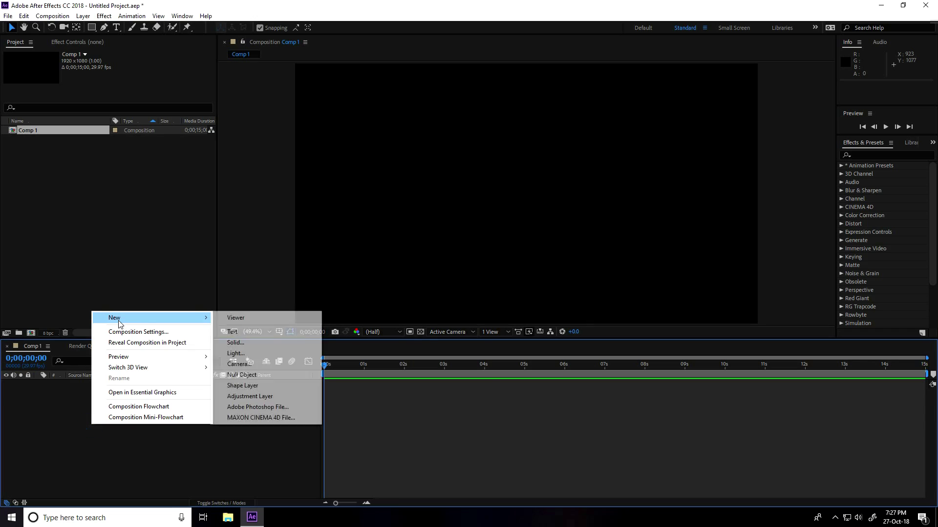
left_click(247, 342)
key("BackSpace")
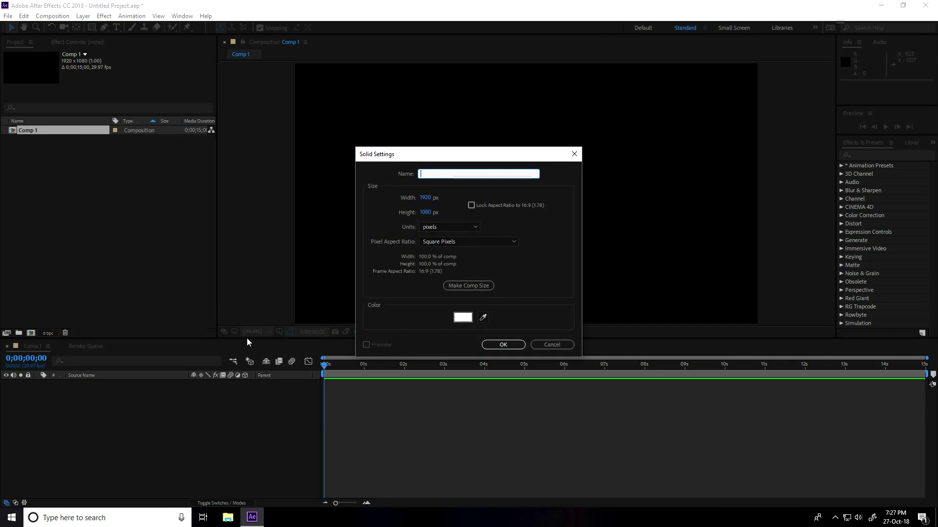
type("PARTICLE")
key("Return")
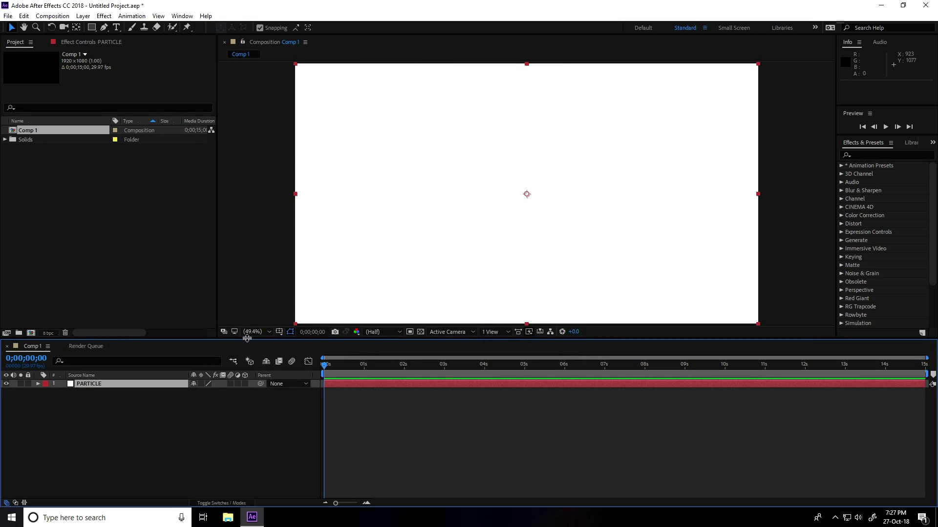
Apply RG Trapcode Particular to PARTICLE and set the emitter to 20 particles/sec.
left_click(111, 18)
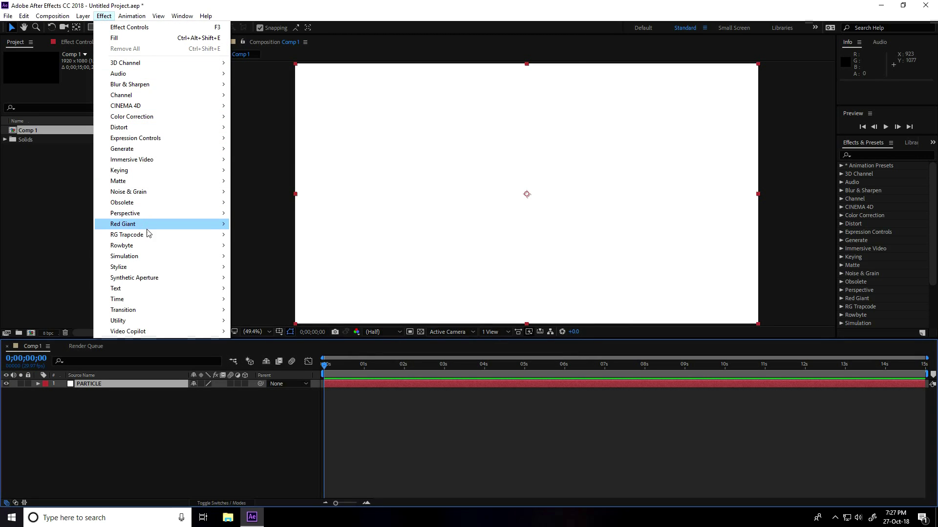
mouse_move(148, 235)
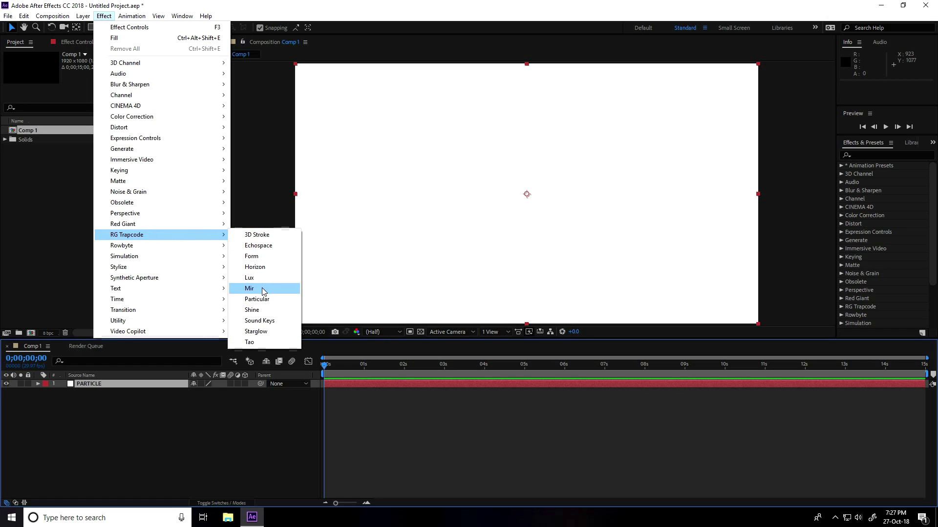
left_click(264, 299)
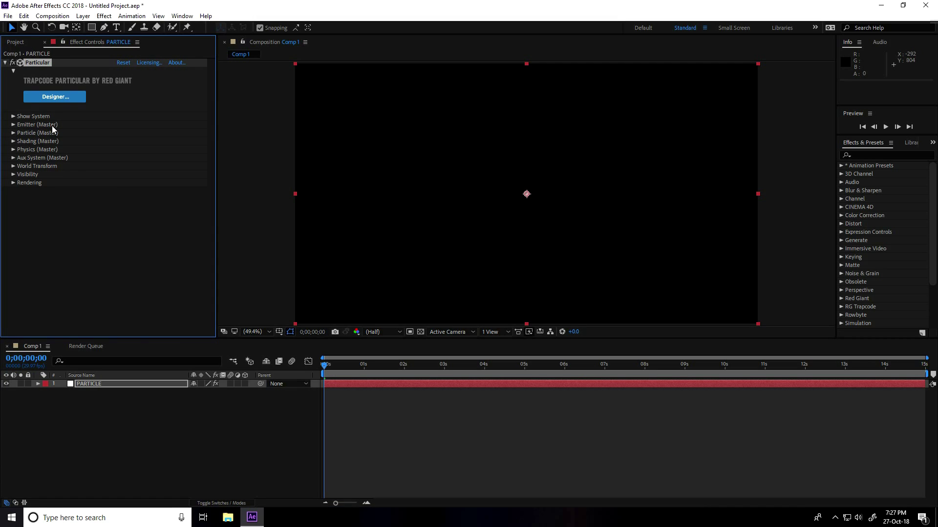
left_click(13, 125)
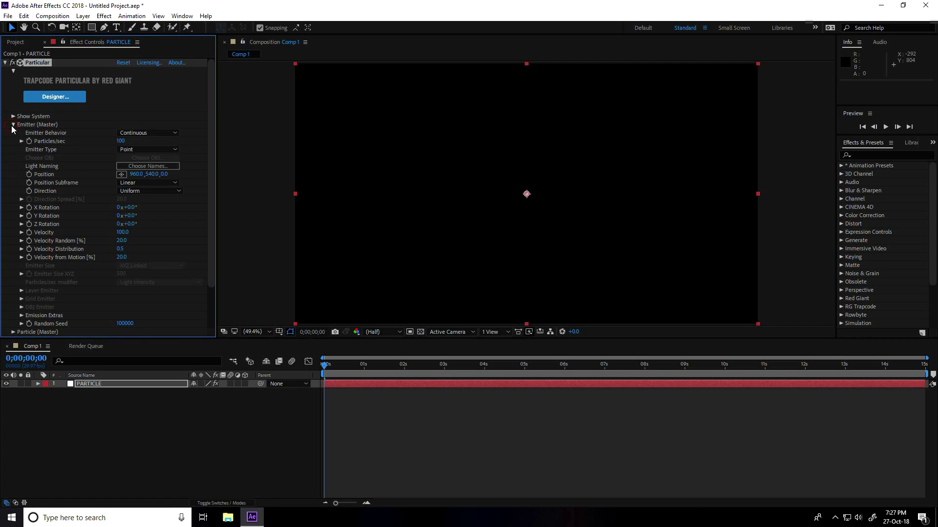
left_click(120, 142)
type("20")
key("Return")
Move the emitter to X 1500 with Y rotation -90°, then preview the result.
left_click_drag(135, 174, 423, 182)
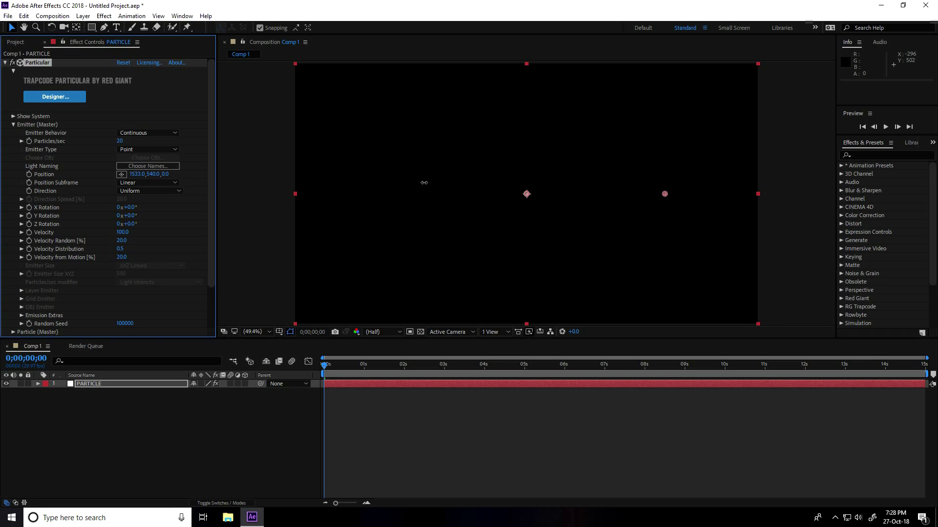
left_click(137, 174)
type("1500")
key("Return")
left_click(130, 218)
type("-90")
key("Return")
key("space")
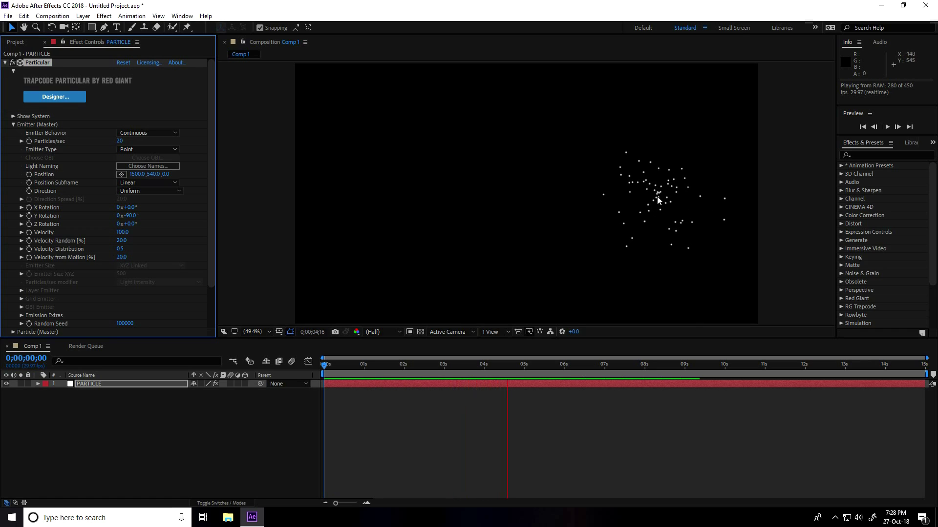
key("space")
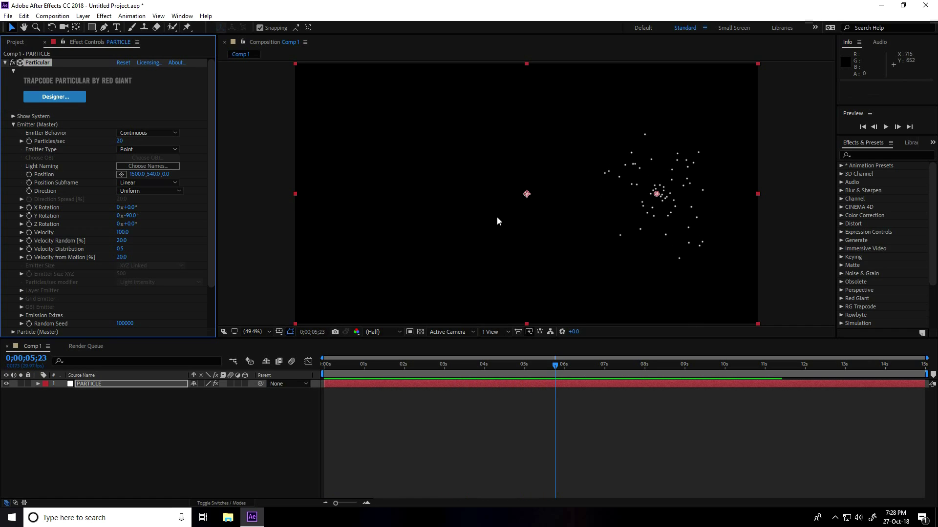
Set the emitter velocity to 25 and collapse the Emitter group.
left_click(122, 232)
type("25")
key("Return")
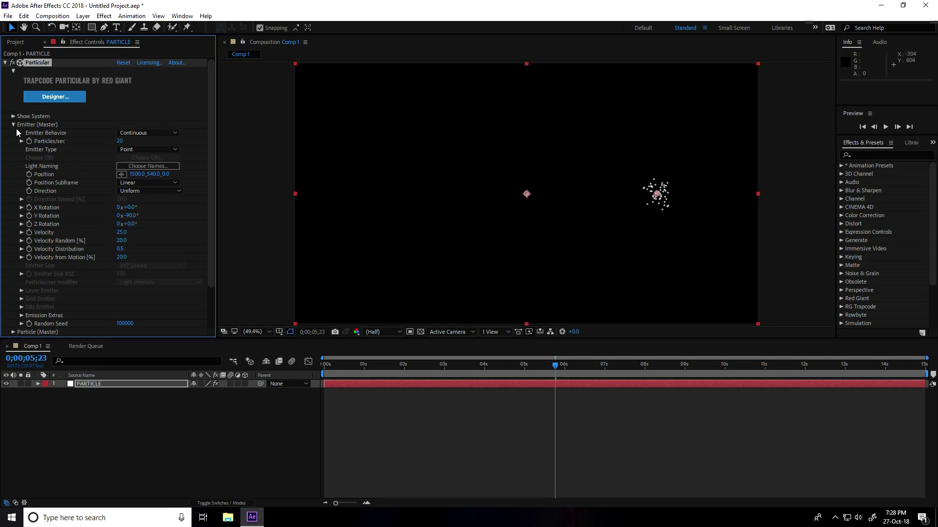
left_click(14, 125)
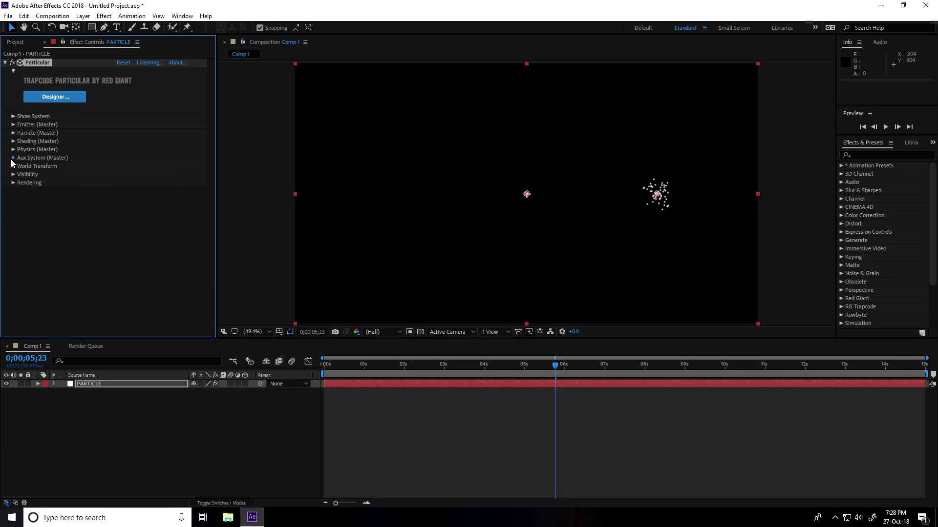
Make the Aux System emit continuously at 400 particles per second.
left_click(13, 158)
left_click(134, 117)
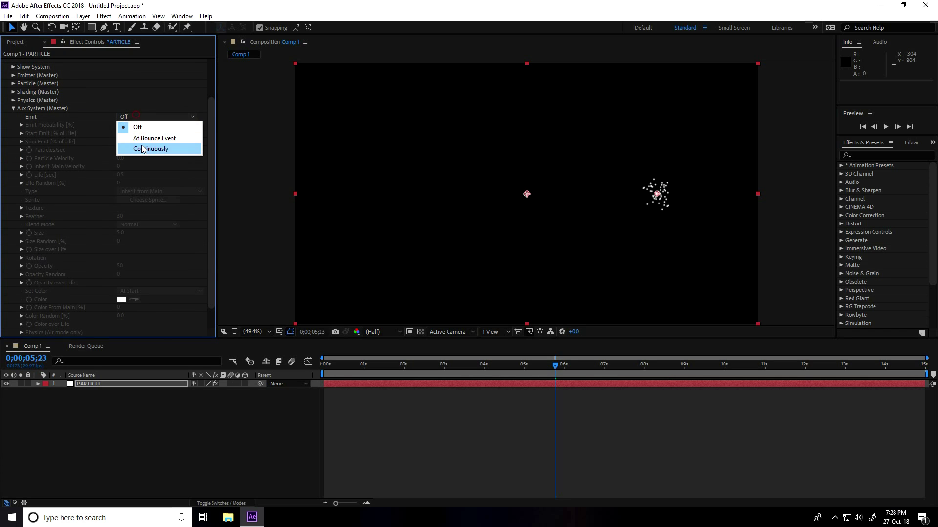
left_click(144, 149)
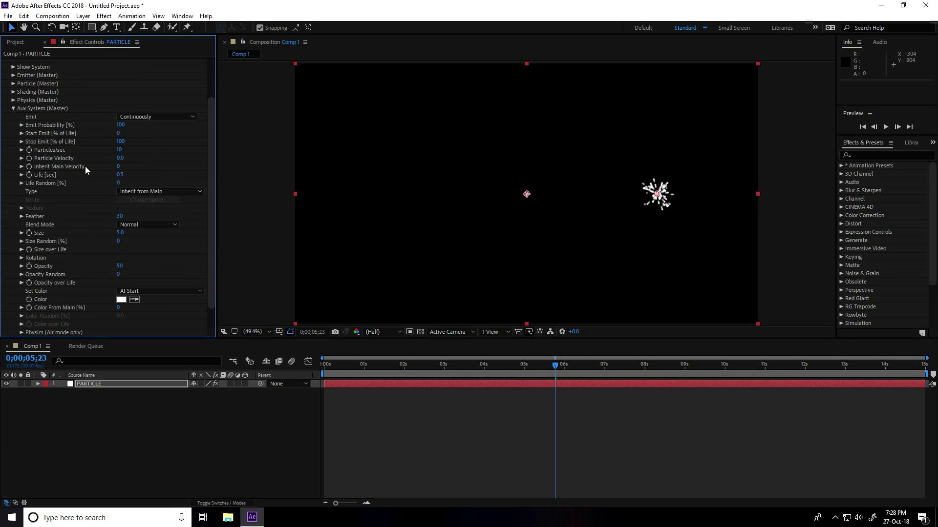
left_click(119, 150)
type("400")
key("Return")
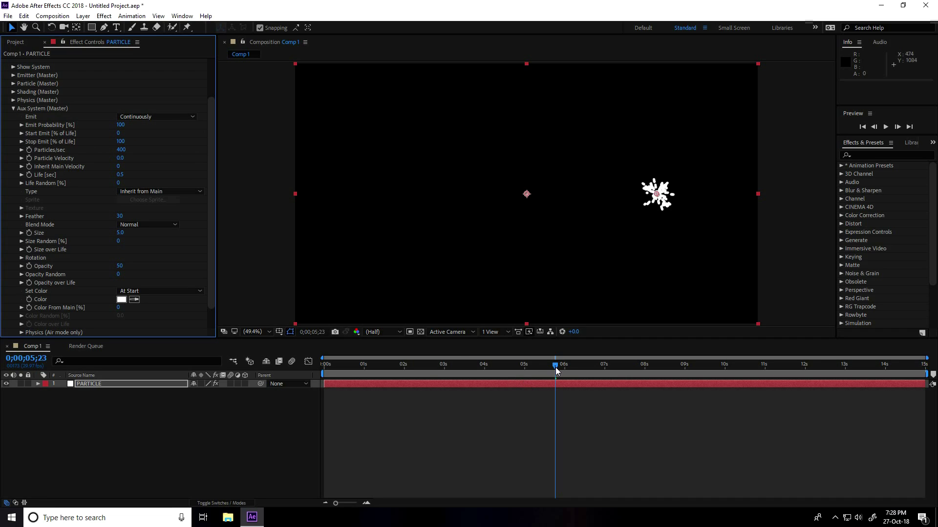
Give aux particles a 3-second life, shrinking size and fading opacity over life.
left_click(122, 175)
type("3")
key("Return")
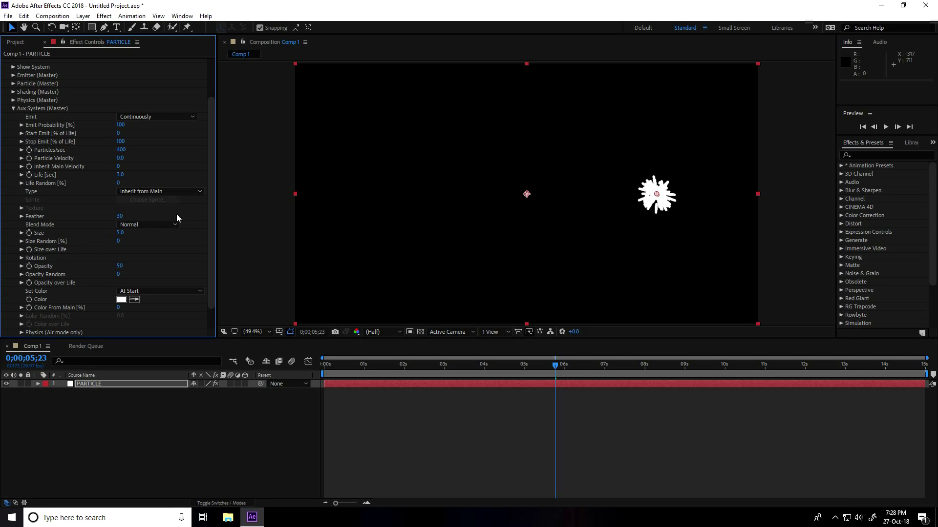
left_click_drag(209, 198, 207, 235)
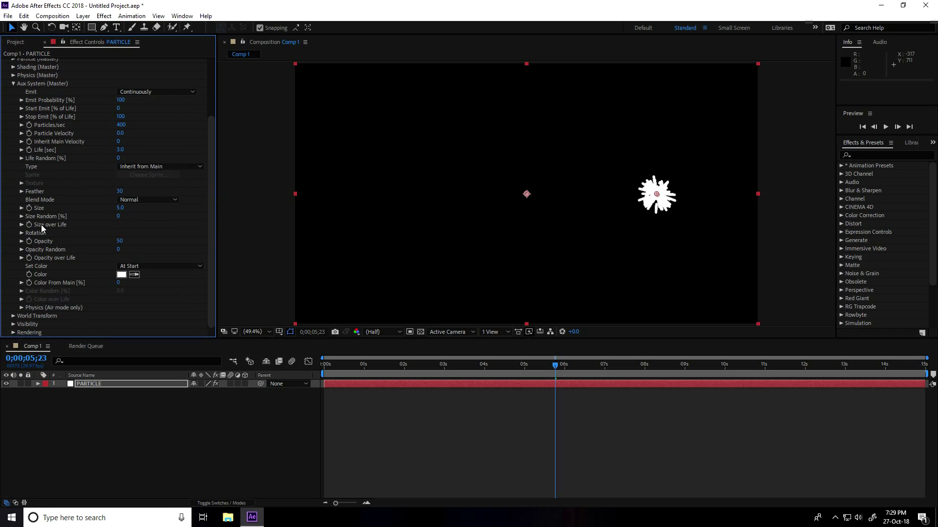
left_click(22, 224)
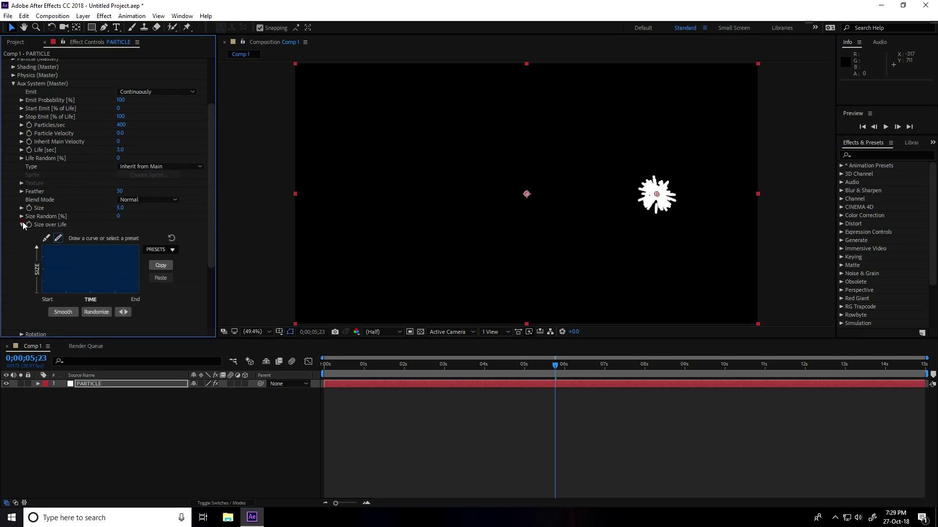
left_click(168, 251)
left_click(160, 272)
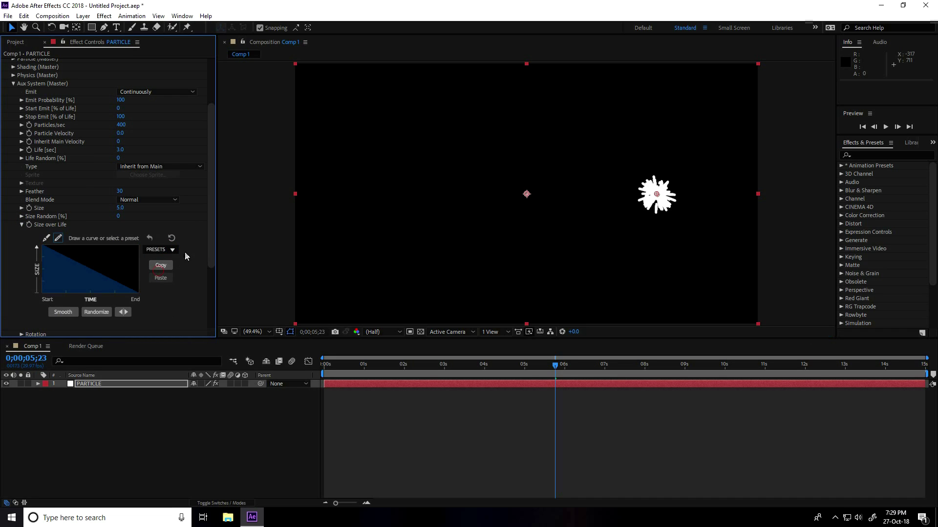
left_click(22, 225)
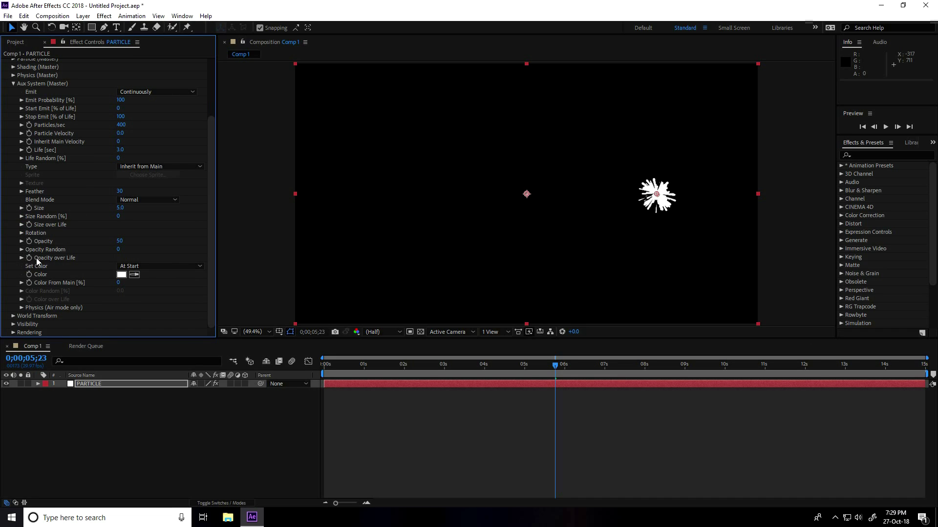
left_click(21, 258)
left_click(166, 257)
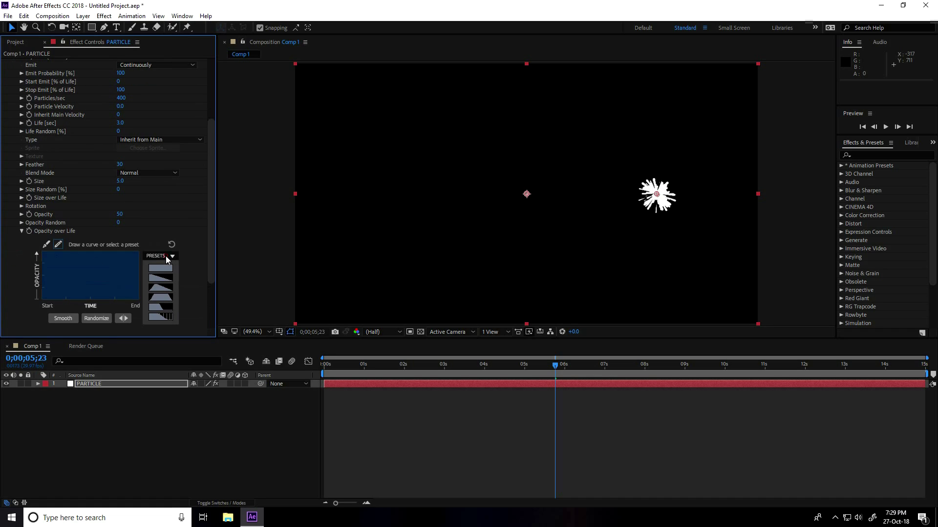
left_click(161, 281)
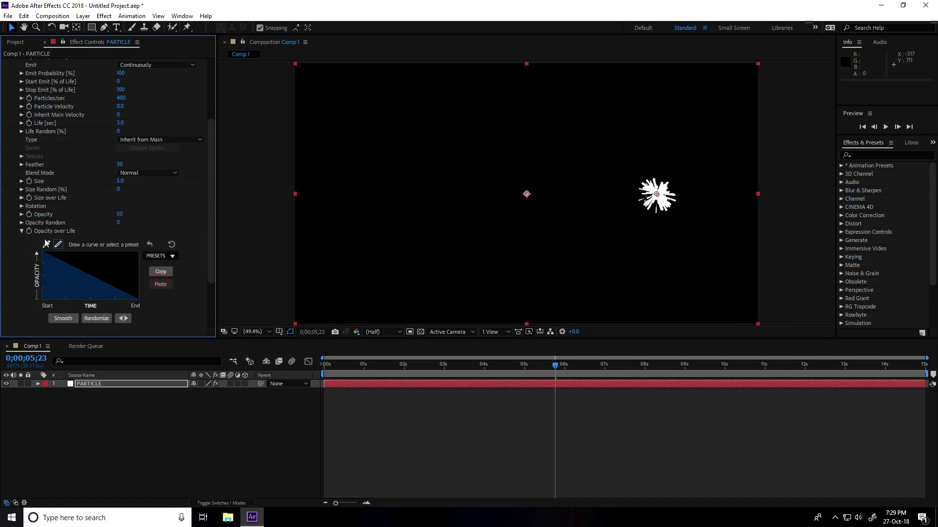
left_click(23, 231)
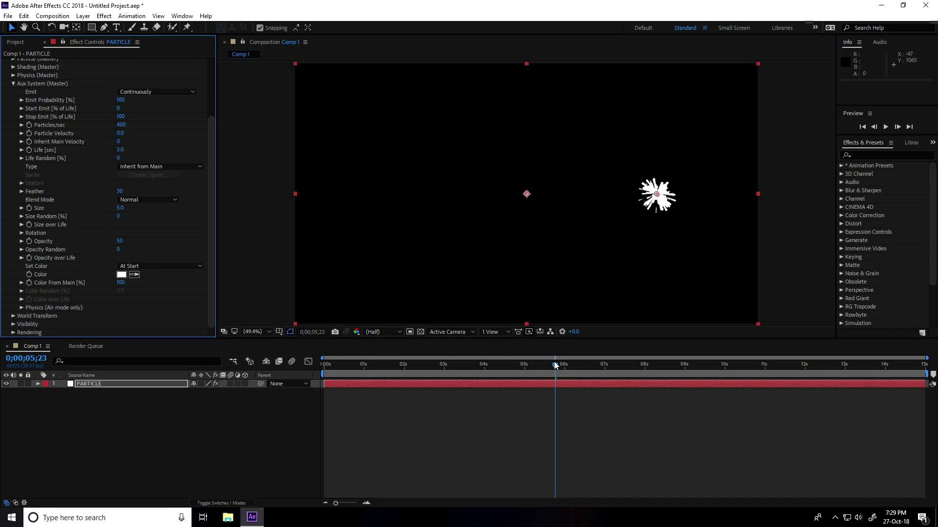
Preview the trails from the start, then set aux Turbulence Position to 250.
left_click_drag(556, 365, 314, 375)
key("space")
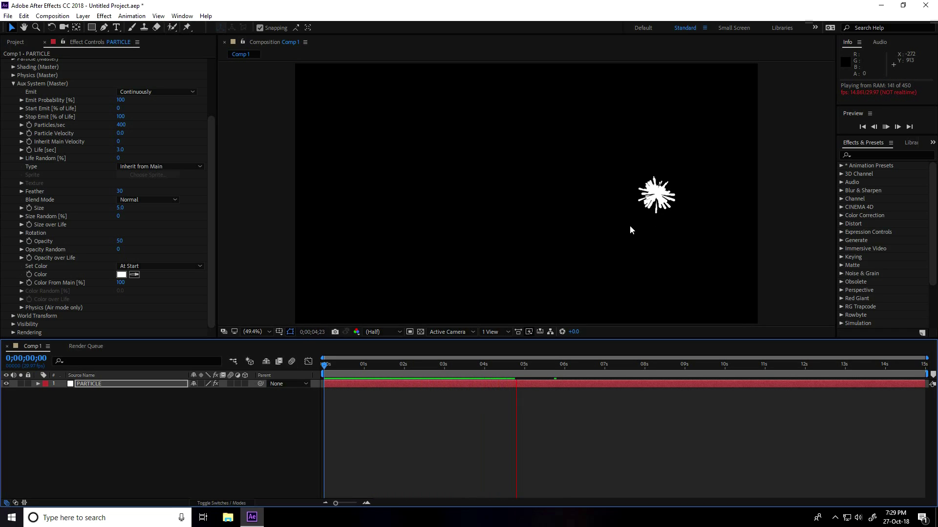
key("space")
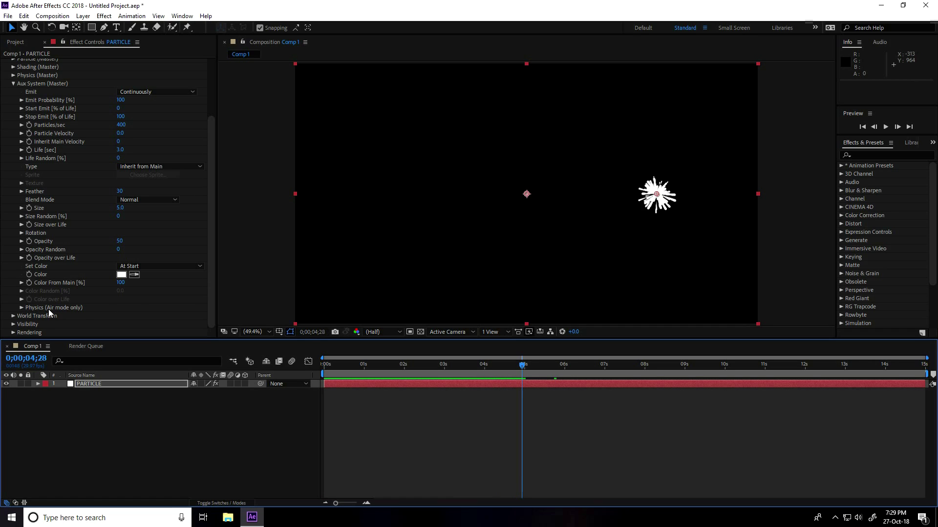
left_click(21, 308)
scroll(130, 286, "down", 1)
left_click_drag(209, 239, 213, 275)
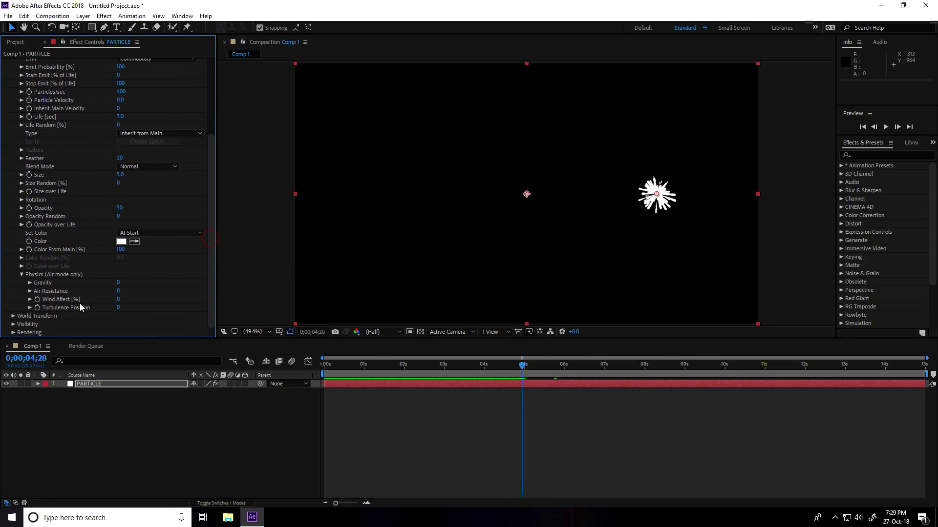
left_click(117, 308)
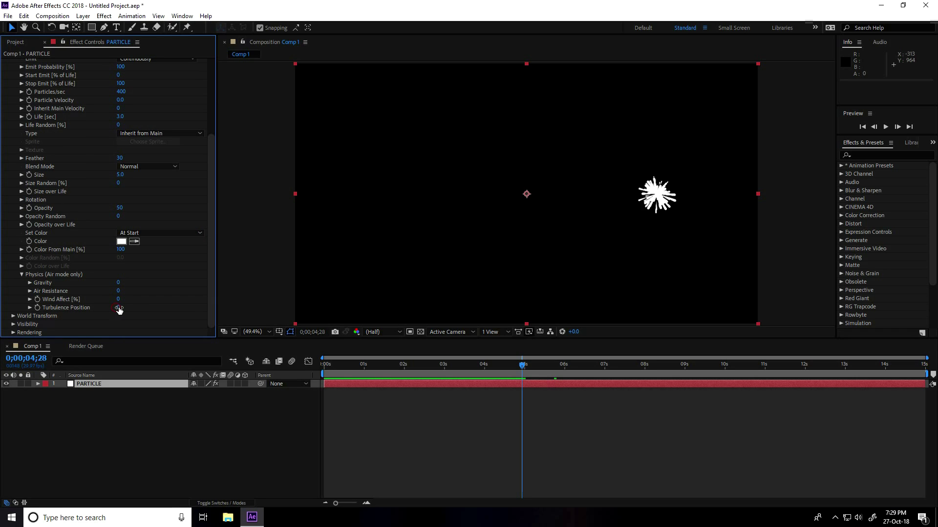
type("250")
key("Return")
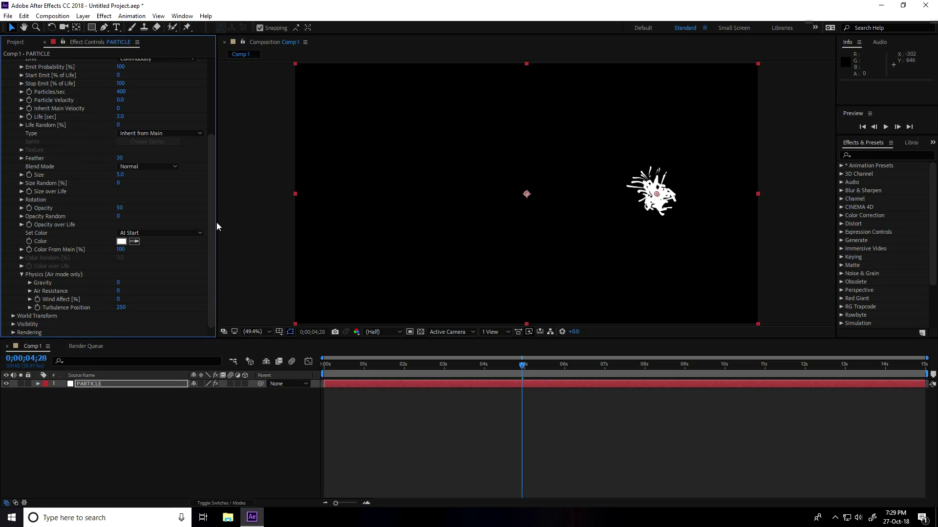
left_click_drag(212, 222, 211, 188)
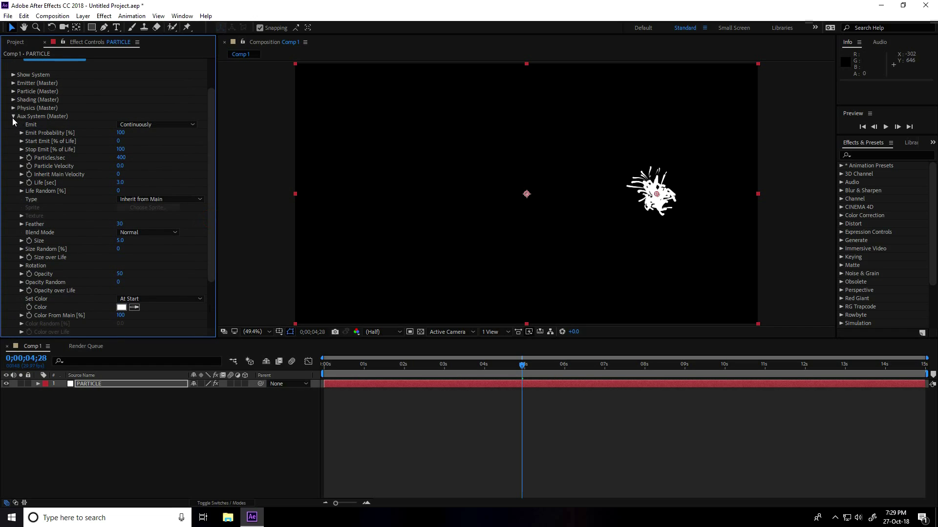
Set master Sphere Feather to 0, Life to 10 seconds, and Set Color to Over Life.
left_click(13, 117)
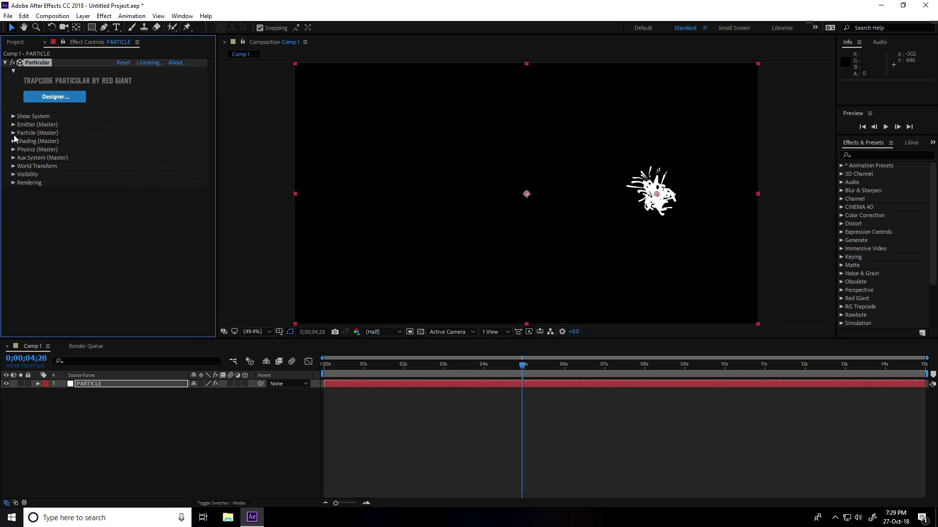
left_click(14, 134)
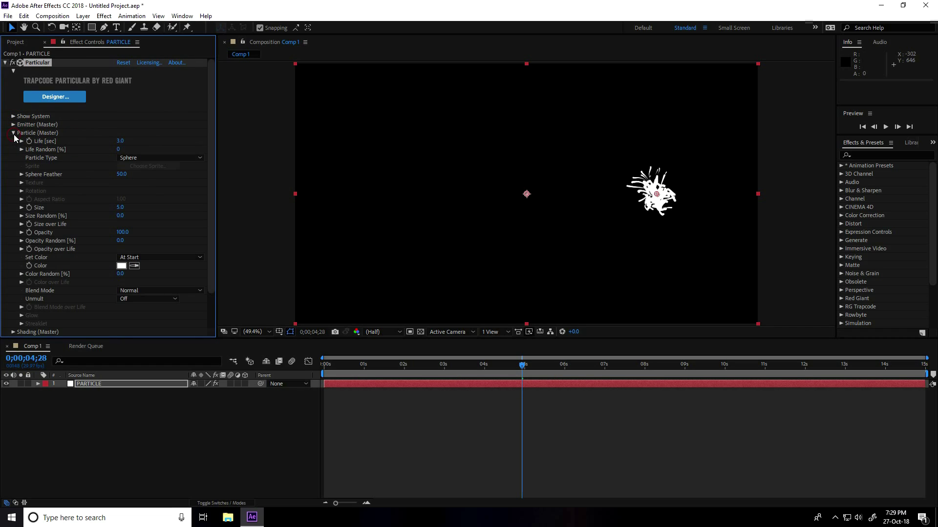
left_click(120, 175)
type("0")
key("Return")
left_click(121, 141)
type("10")
key("Return")
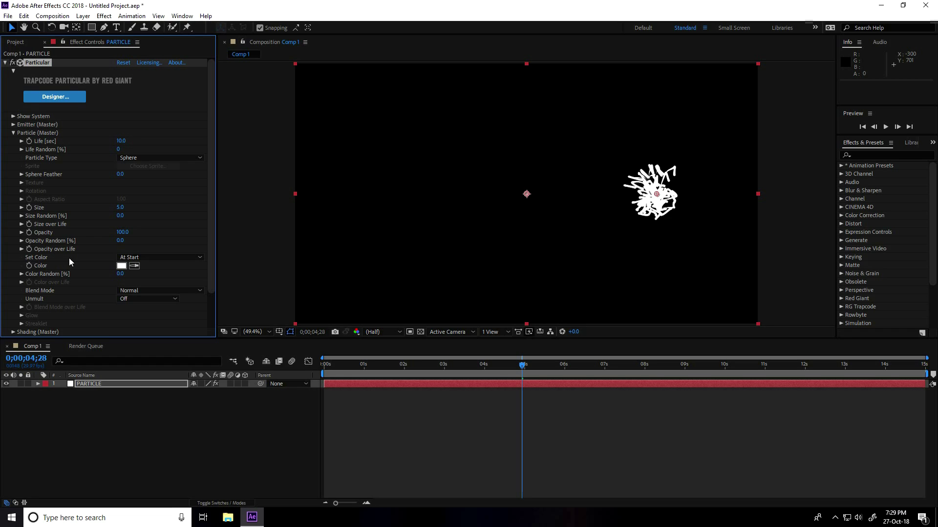
left_click(160, 257)
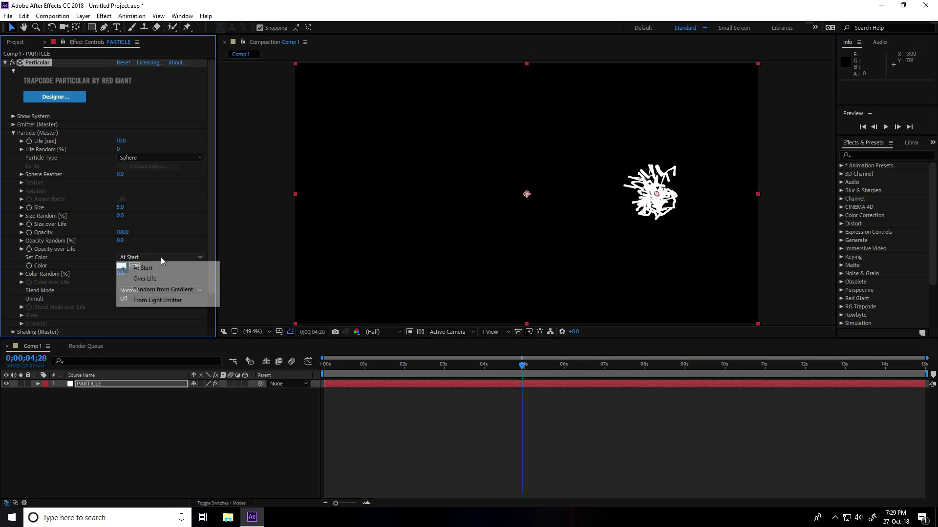
left_click(176, 278)
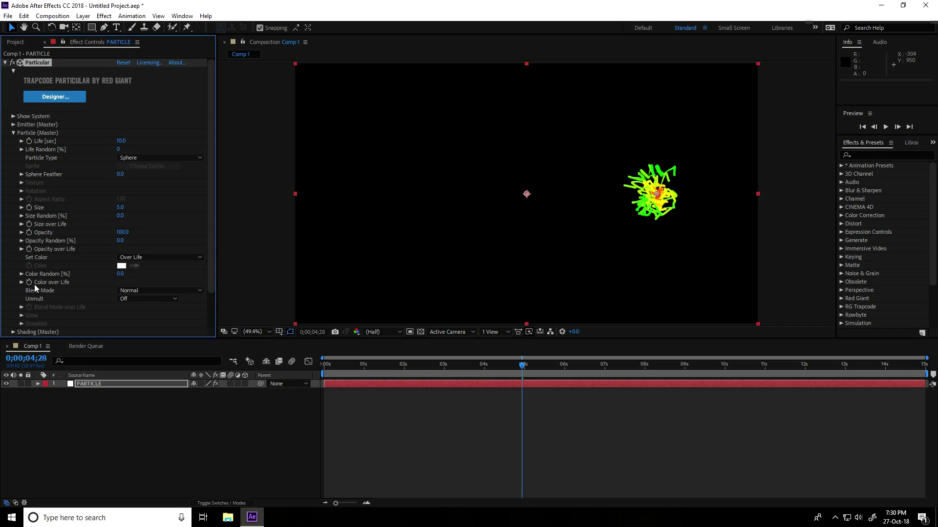
left_click(13, 133)
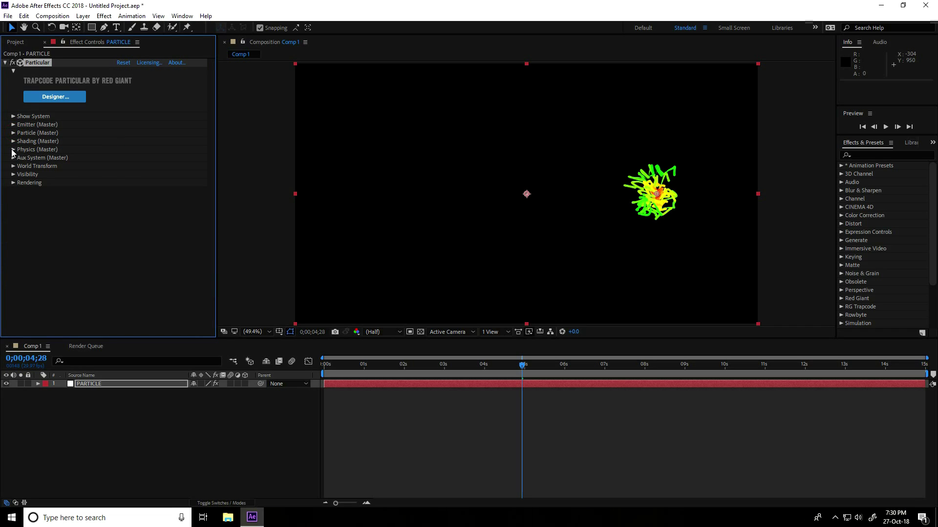
Set Air Spin Amplitude to 35 and Wind X to -120, then preview the leftward stream.
left_click(13, 150)
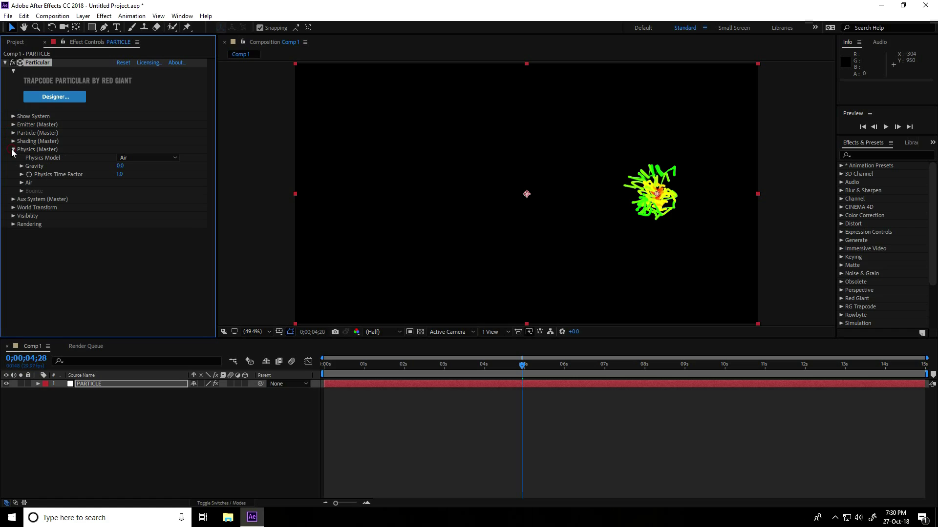
left_click(21, 183)
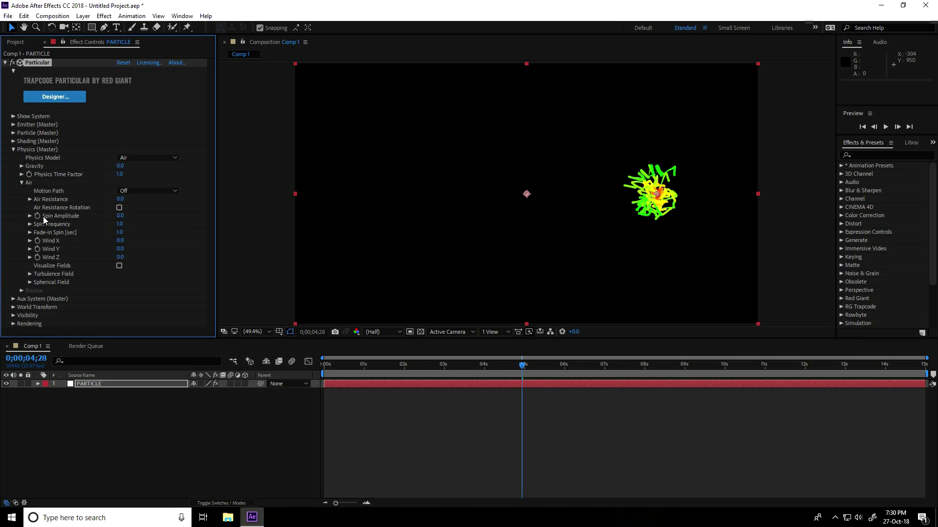
left_click(121, 216)
key("Return")
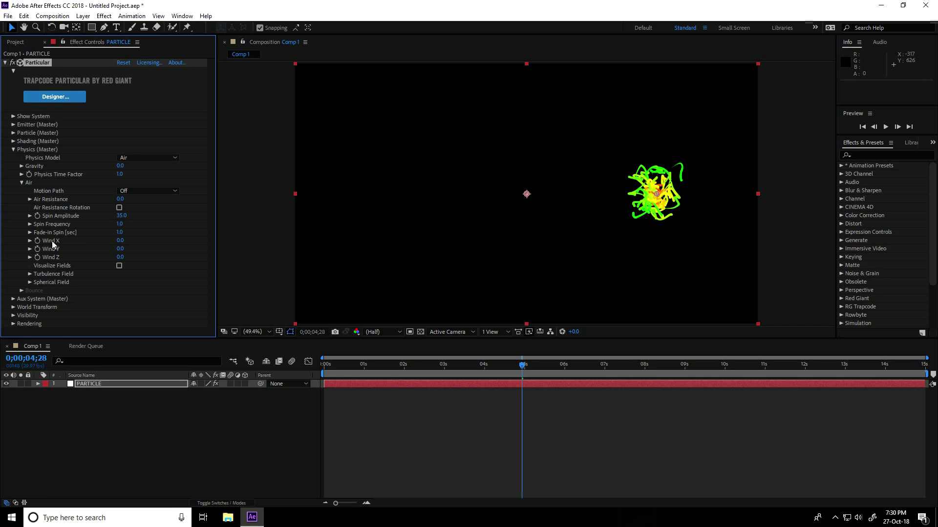
left_click(120, 240)
key("Return")
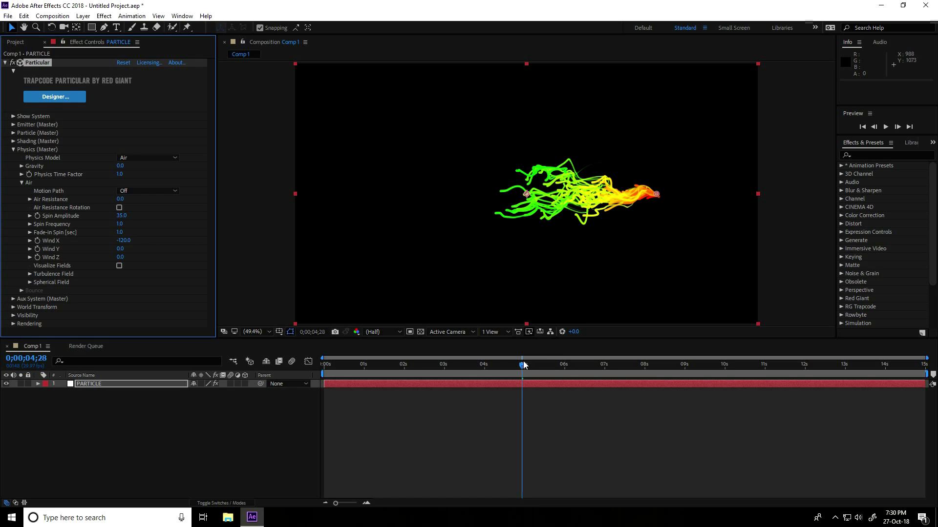
left_click_drag(522, 361, 313, 374)
key("space")
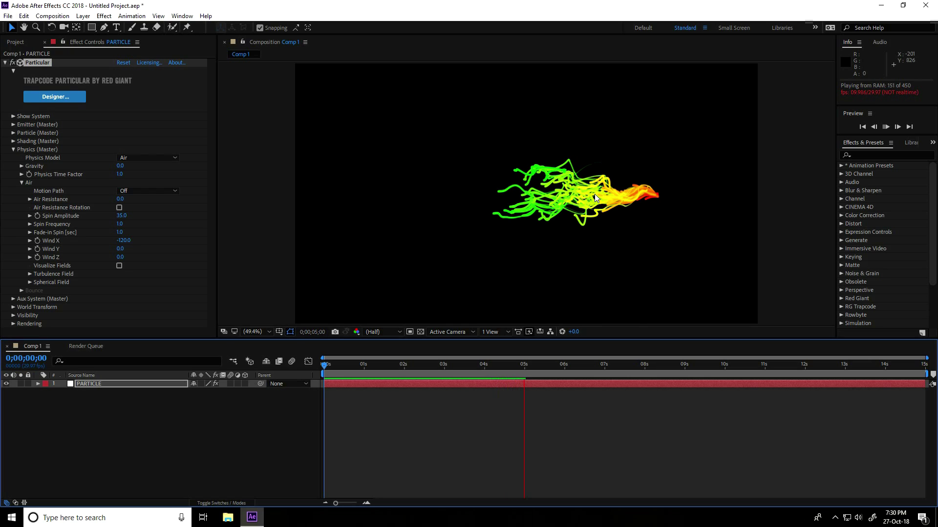
key("space")
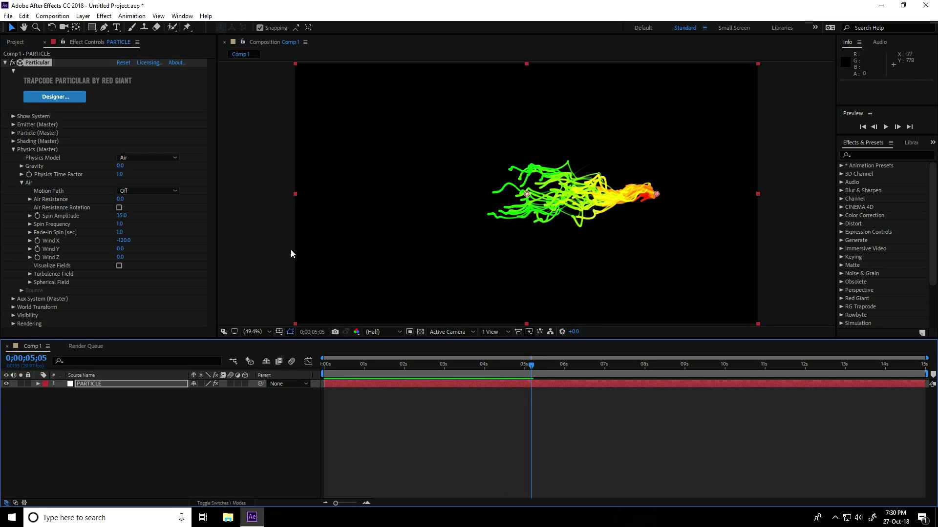
Lower the Turbulence Field Scale to 7.
left_click(29, 274)
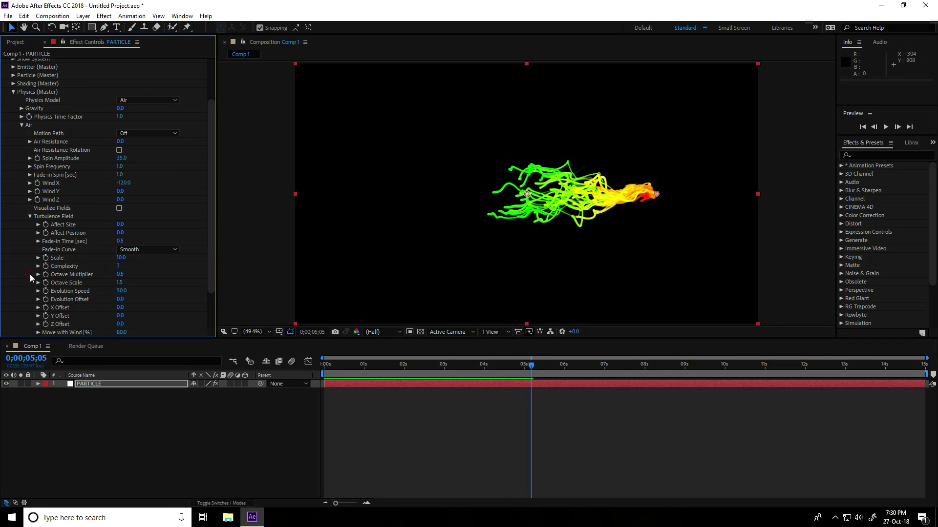
left_click_drag(211, 215, 207, 265)
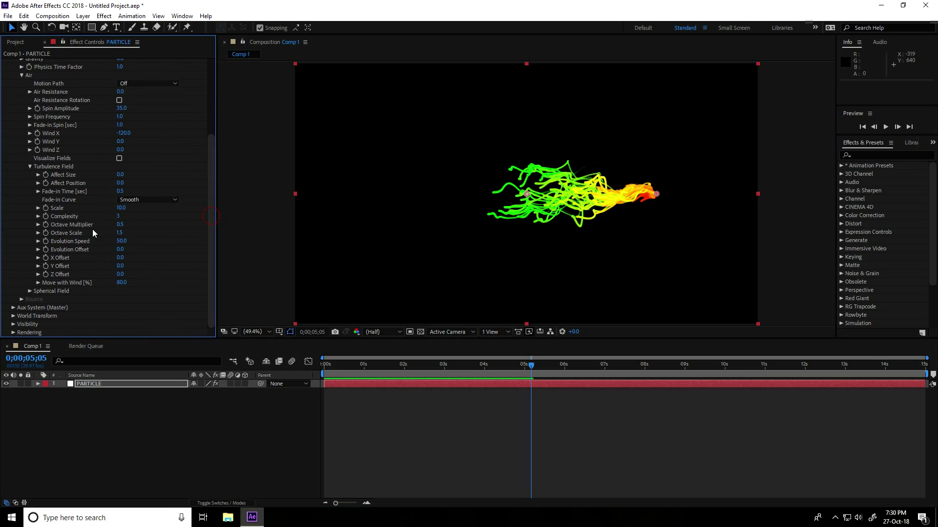
left_click(121, 207)
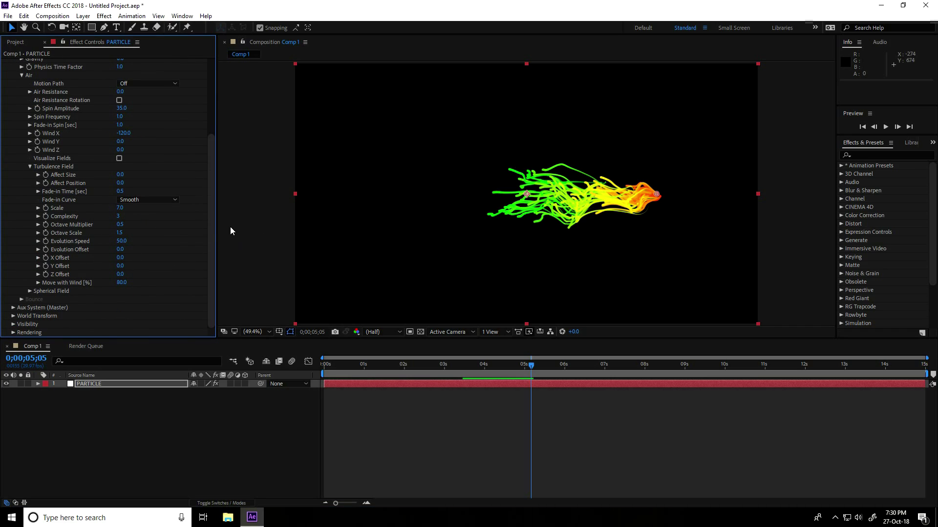
left_click_drag(211, 267, 211, 214)
left_click(13, 95)
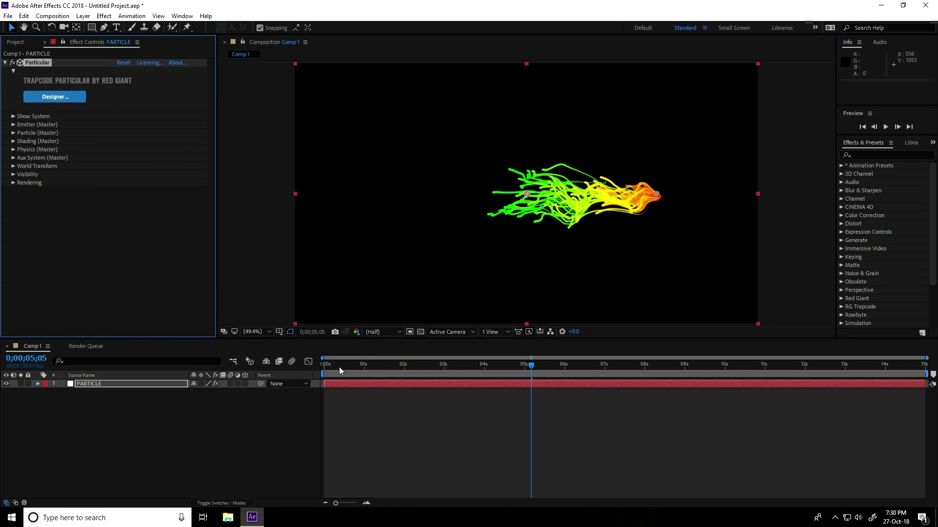
left_click_drag(337, 365, 300, 383)
key("space")
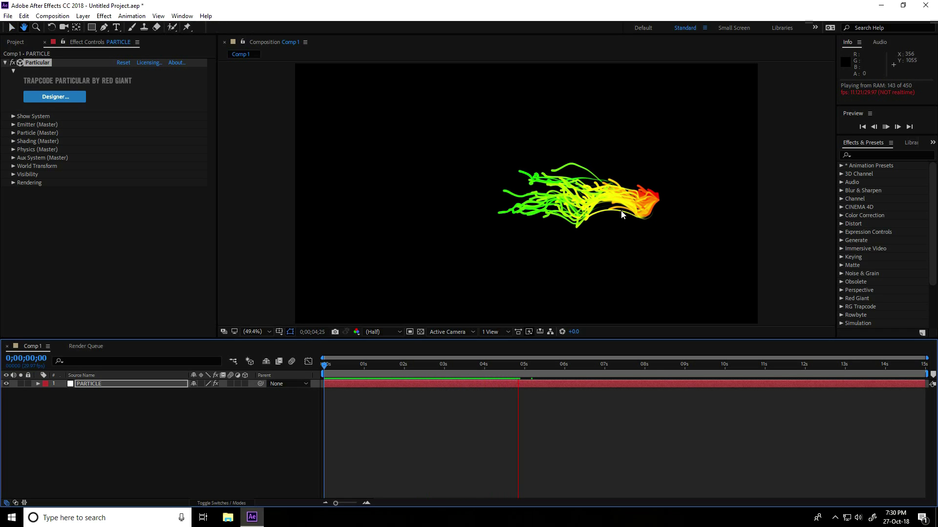
left_click(620, 247)
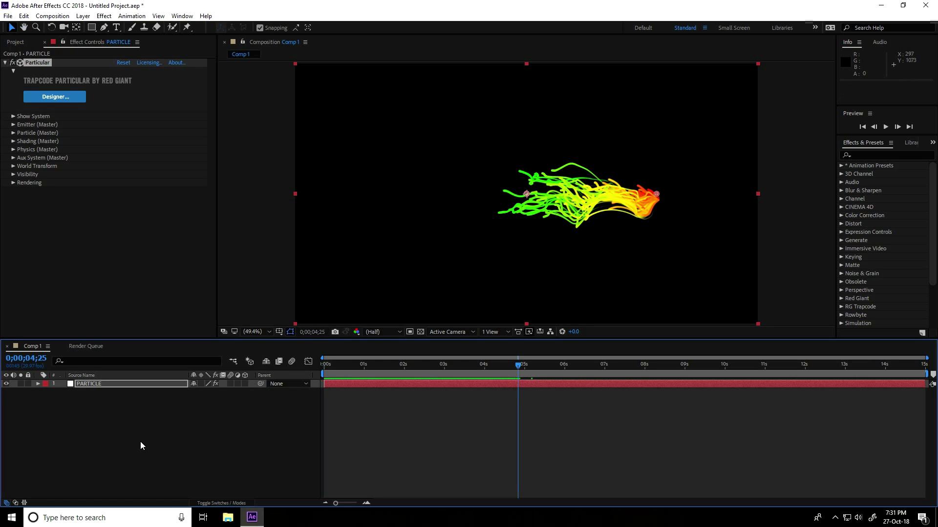
Create a white solid named BG and move it below the PARTICLE layer.
right_click(112, 431)
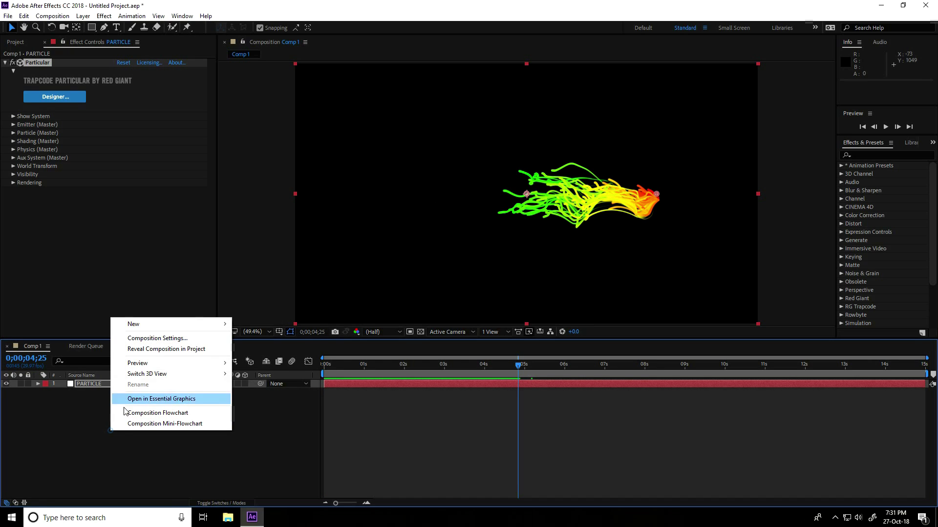
mouse_move(180, 328)
left_click(281, 348)
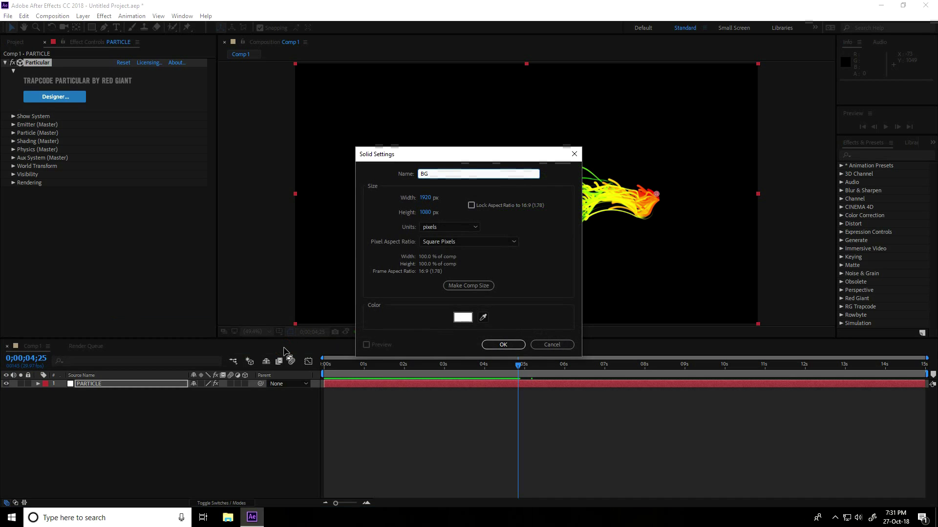
type("BG")
left_click(503, 345)
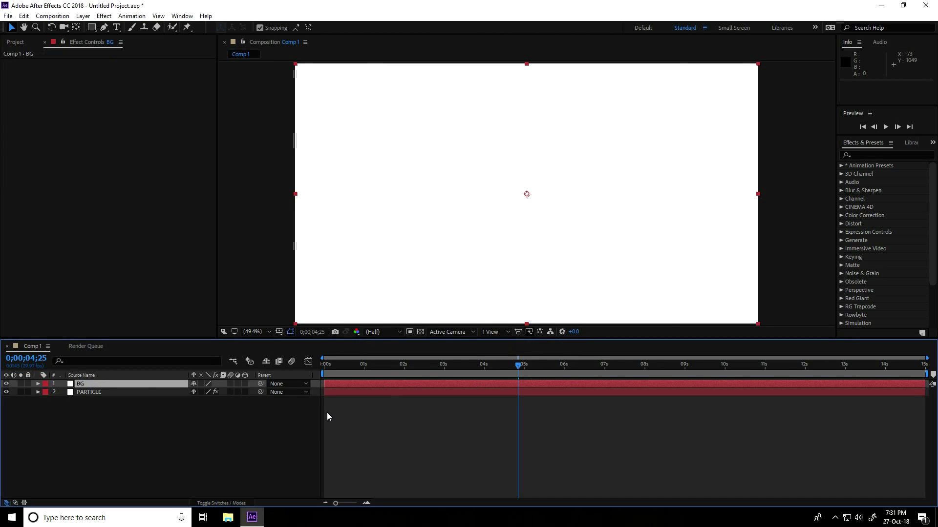
left_click_drag(106, 386, 110, 414)
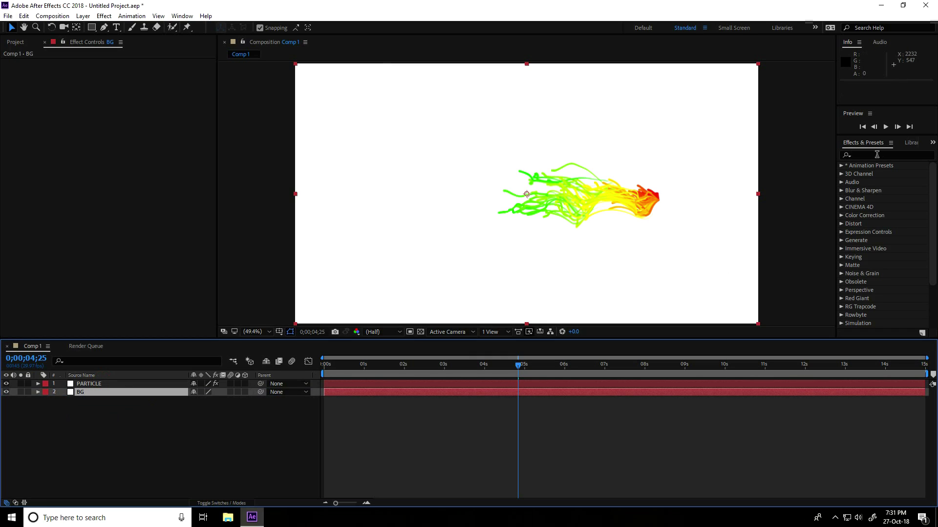
Apply Gradient Ramp to BG with a white start colour and light grey end colour.
left_click(877, 155)
type("ramp")
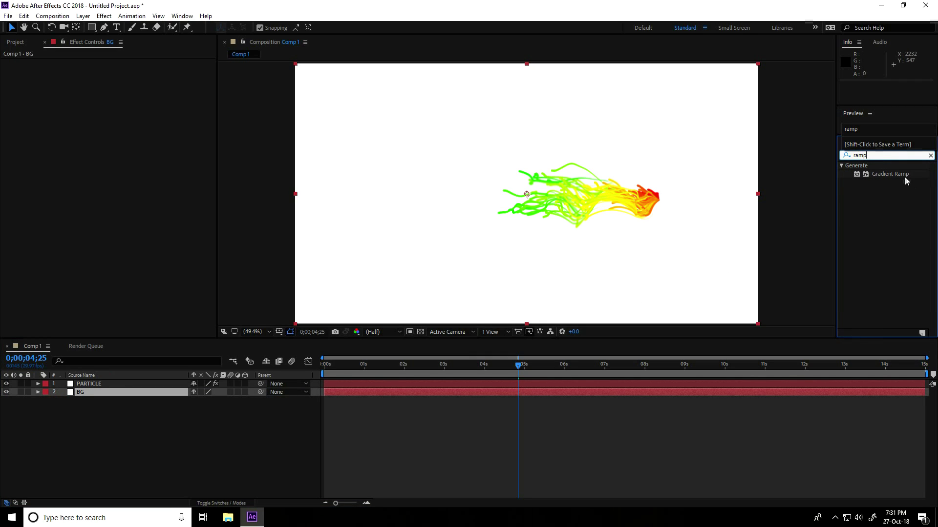
left_click_drag(904, 178, 94, 394)
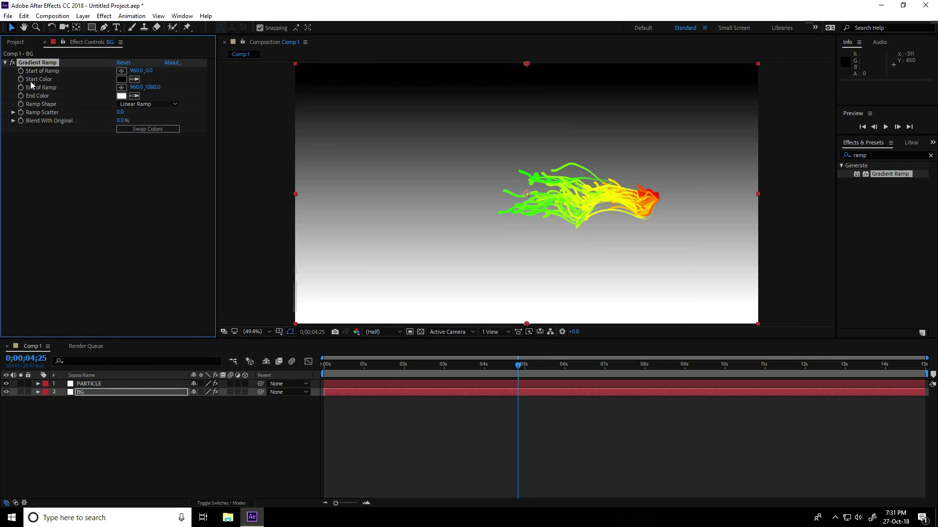
left_click(121, 81)
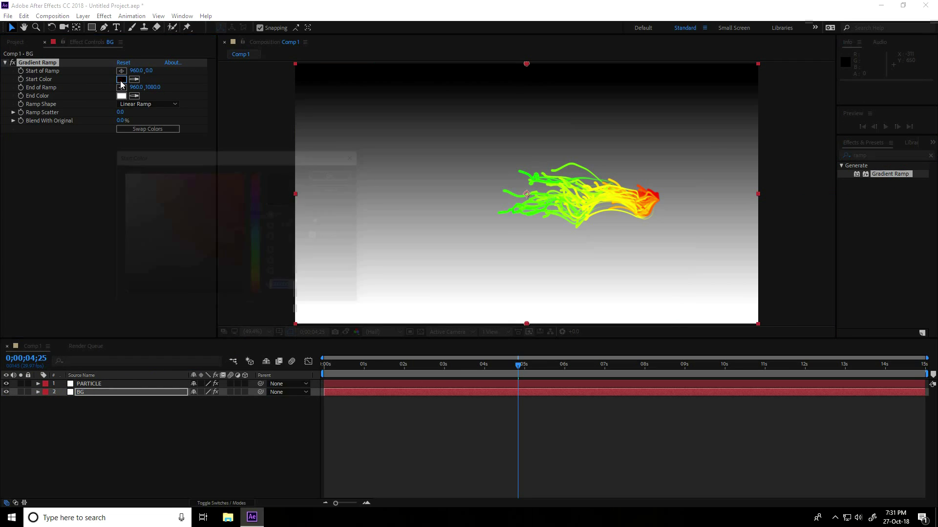
left_click(127, 175)
left_click(335, 174)
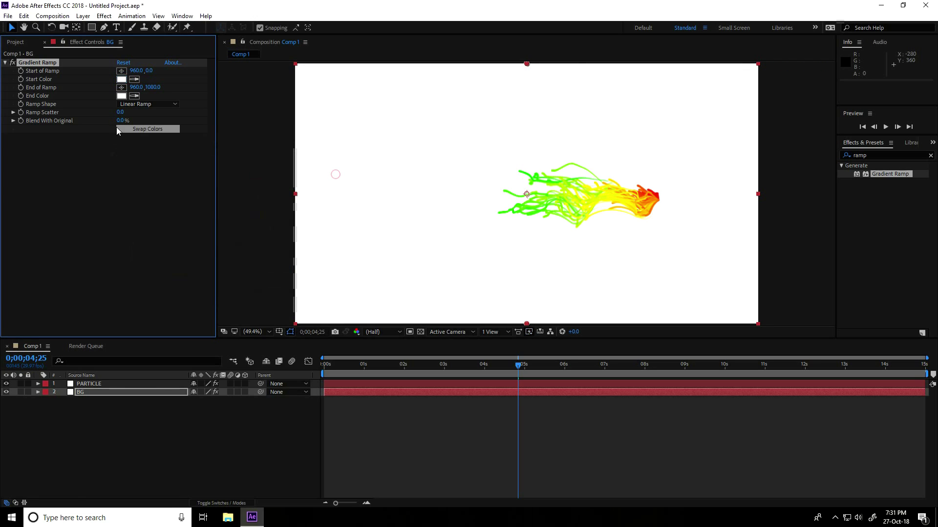
left_click(121, 96)
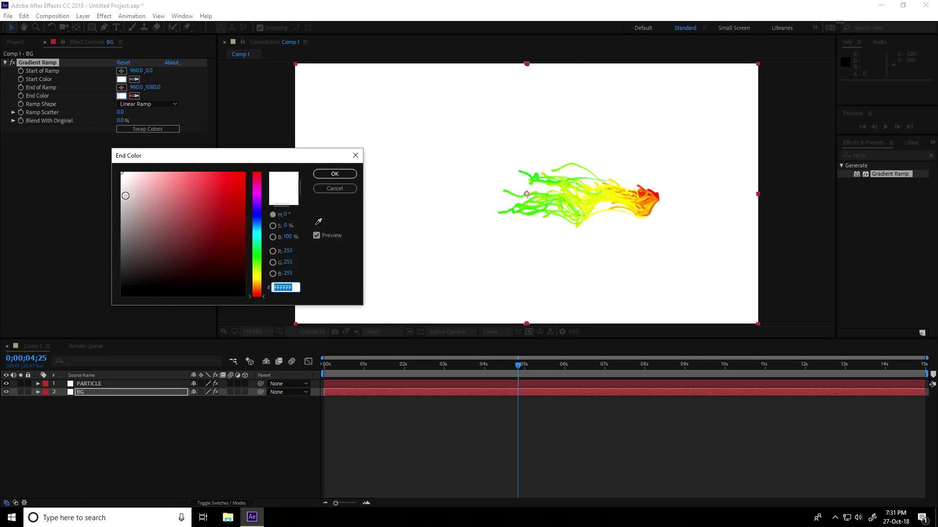
mouse_move(125, 196)
left_mouse_down()
mouse_move(111, 188)
mouse_move(113, 200)
left_mouse_up()
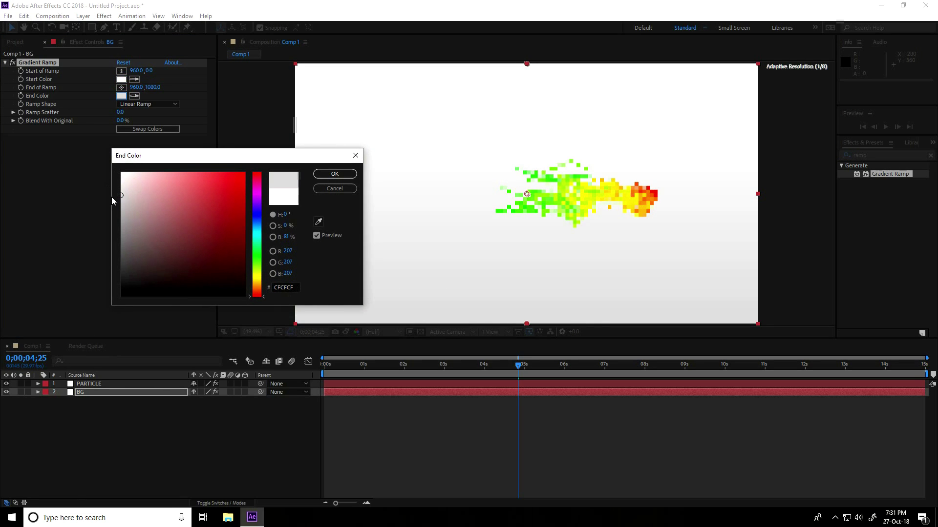
left_click(327, 173)
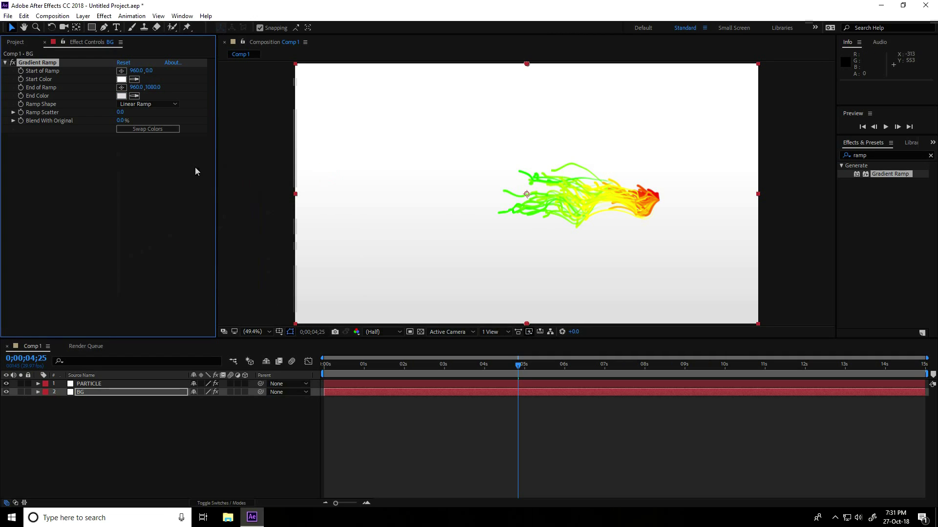
Move the ramp start to particle height, raise the end, and darken it to B4B4B4.
left_click_drag(526, 64, 526, 194)
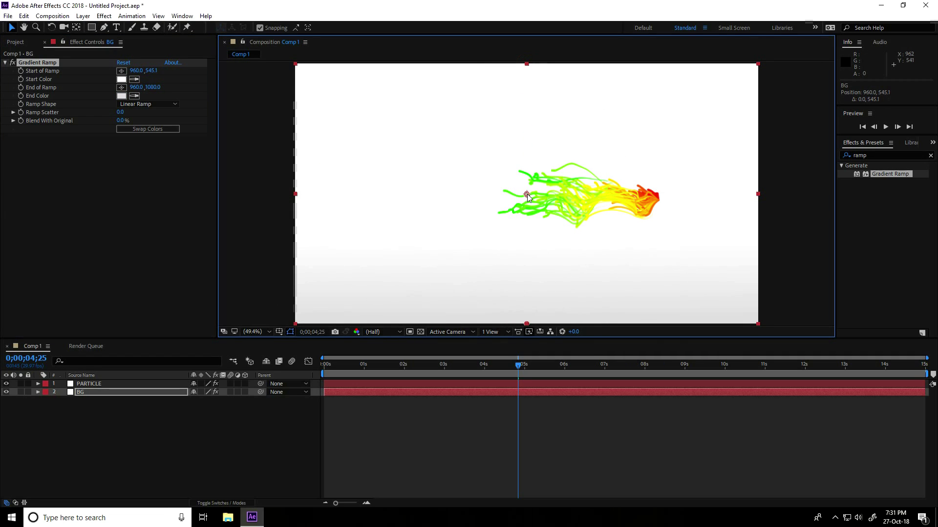
left_click_drag(526, 322, 526, 289)
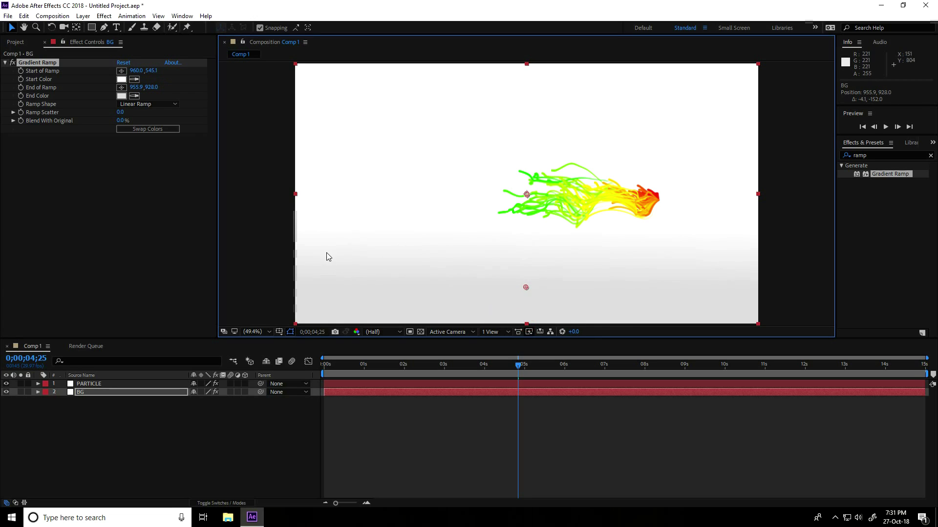
left_click(121, 96)
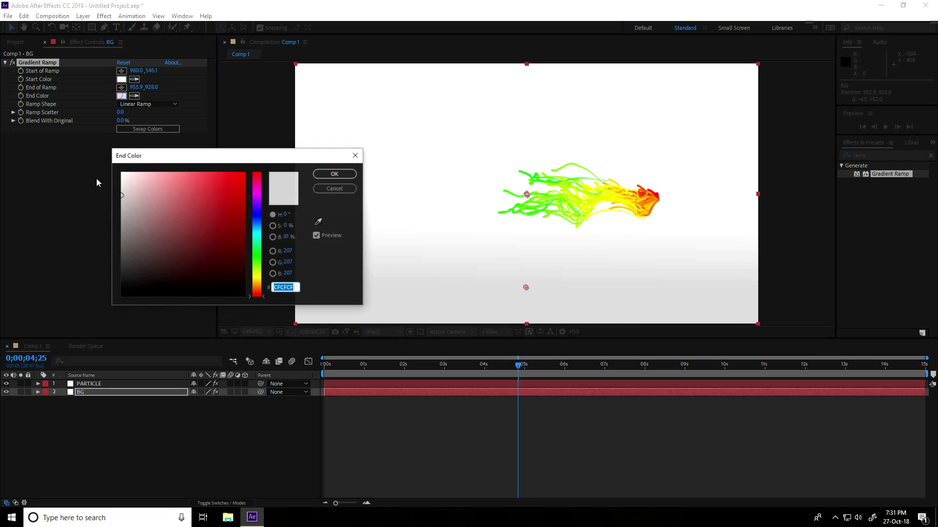
left_click_drag(122, 185, 115, 208)
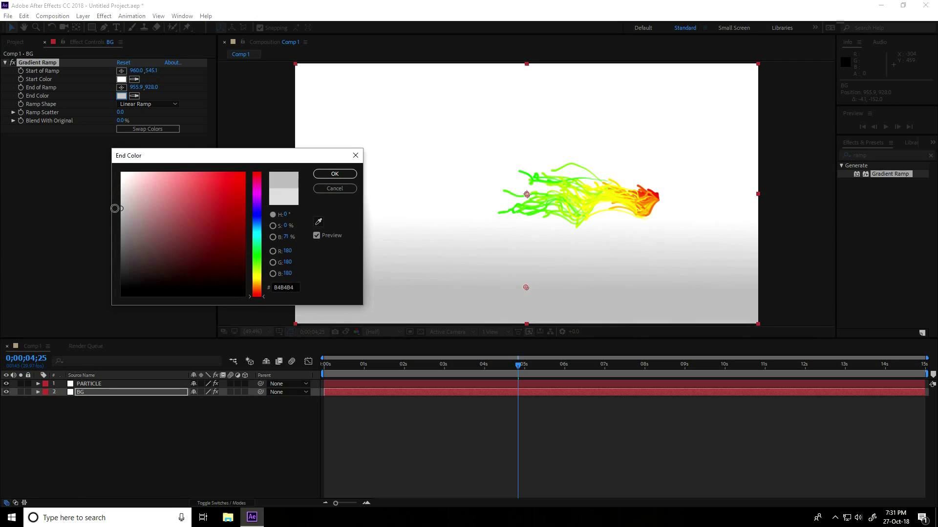
left_click(335, 174)
left_click(162, 450)
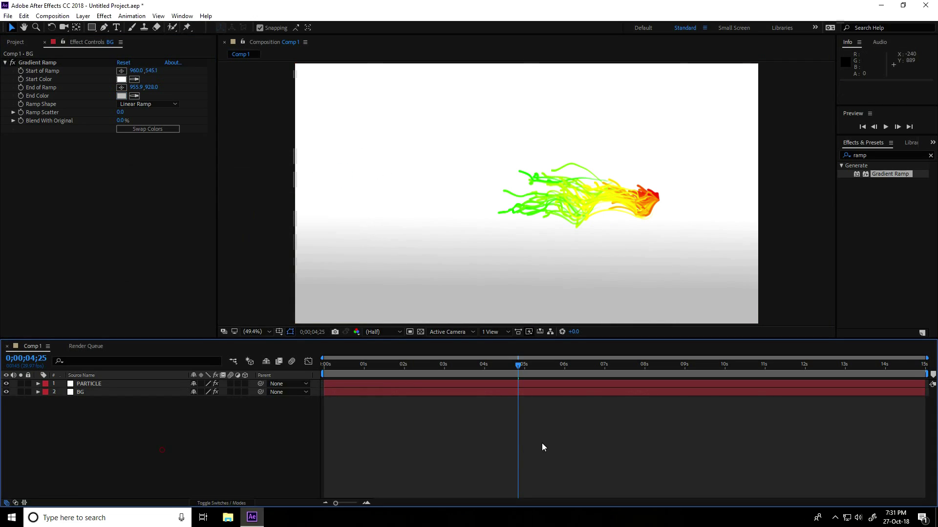
left_click_drag(520, 367, 323, 367)
Preview the streak over the gradient, stop near 7 seconds, and select PARTICLE.
key("space")
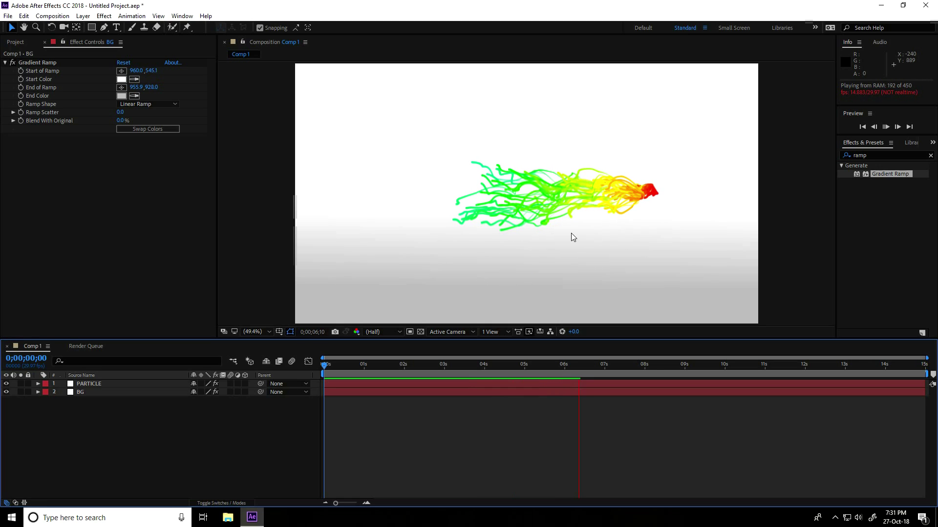
left_click(585, 364)
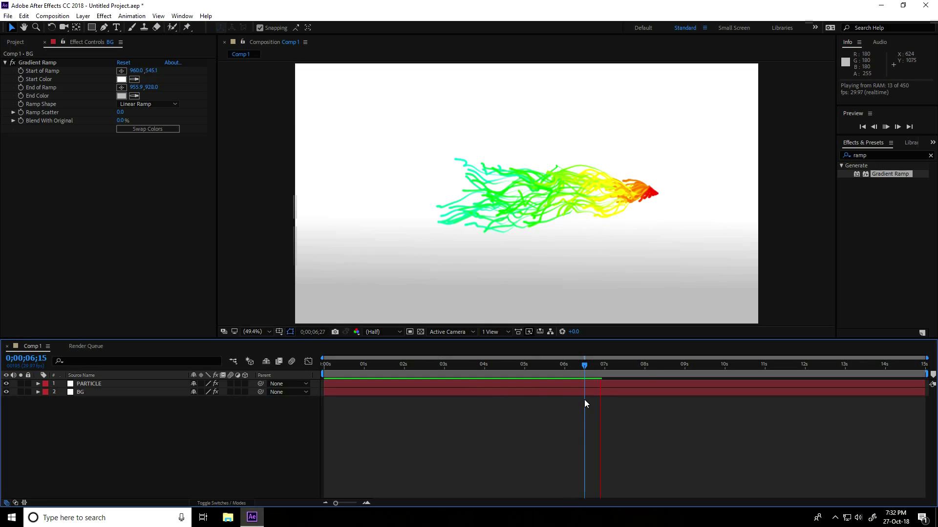
key("space")
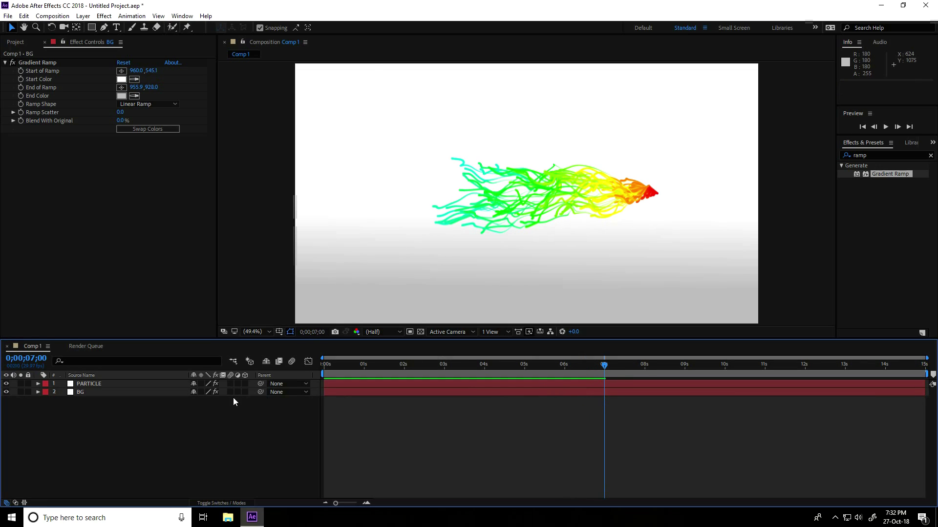
left_click(100, 386)
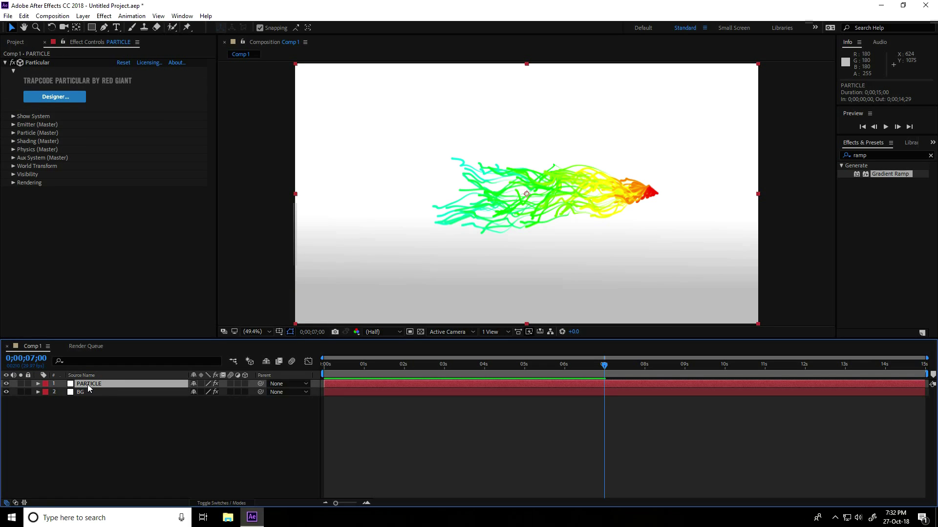
Duplicate the PARTICLE layer and rename the copy SHADOW.
key("ctrl+d")
left_click(94, 394)
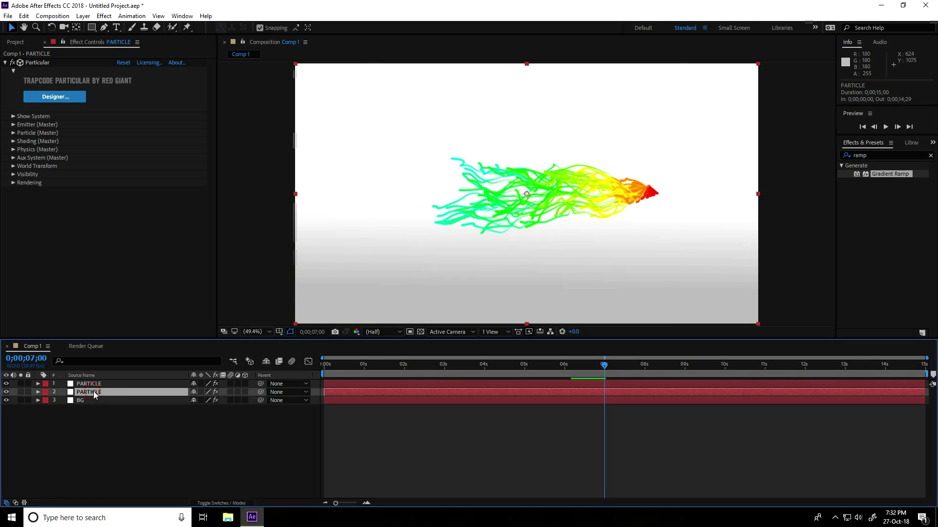
right_click(96, 395)
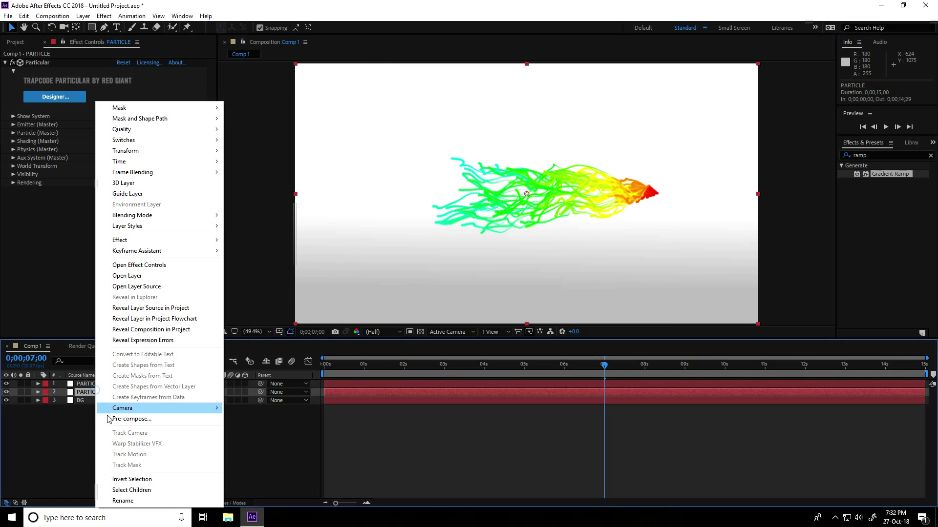
left_click(126, 503)
type("SHADO")
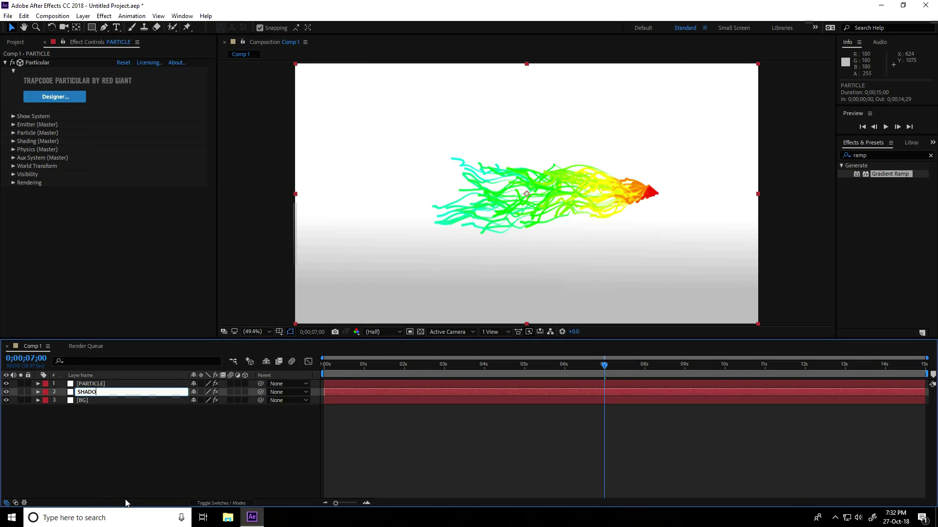
type("W")
key("Return")
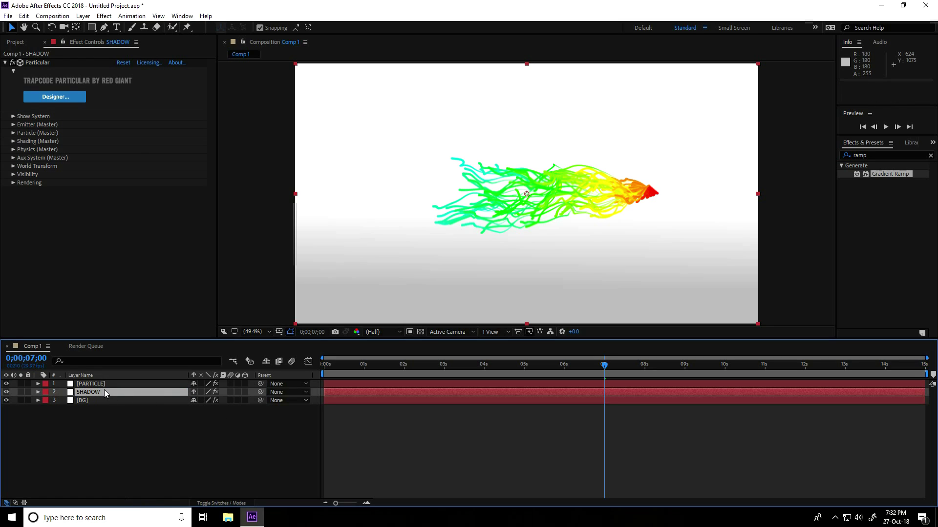
Make SHADOW a 3D layer, set X Rotation to -90°, and move it below the streak.
left_click(245, 392)
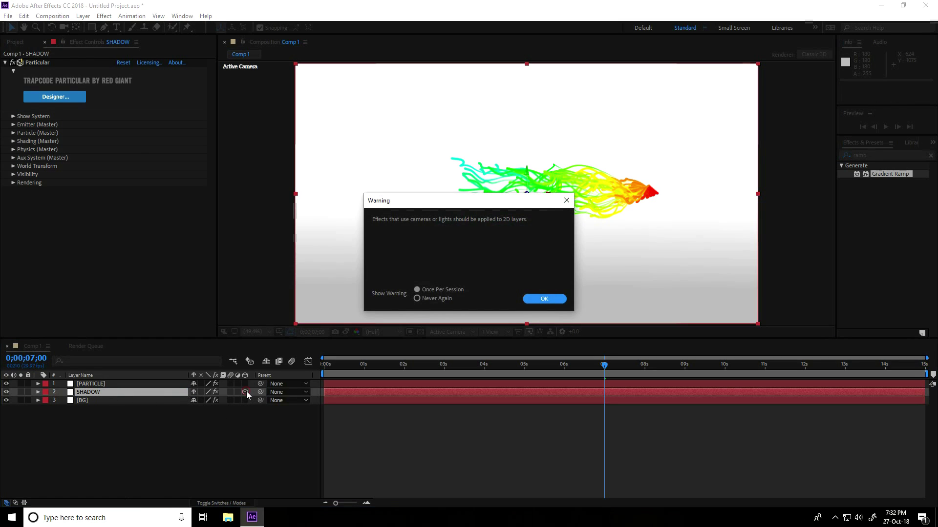
left_click(544, 299)
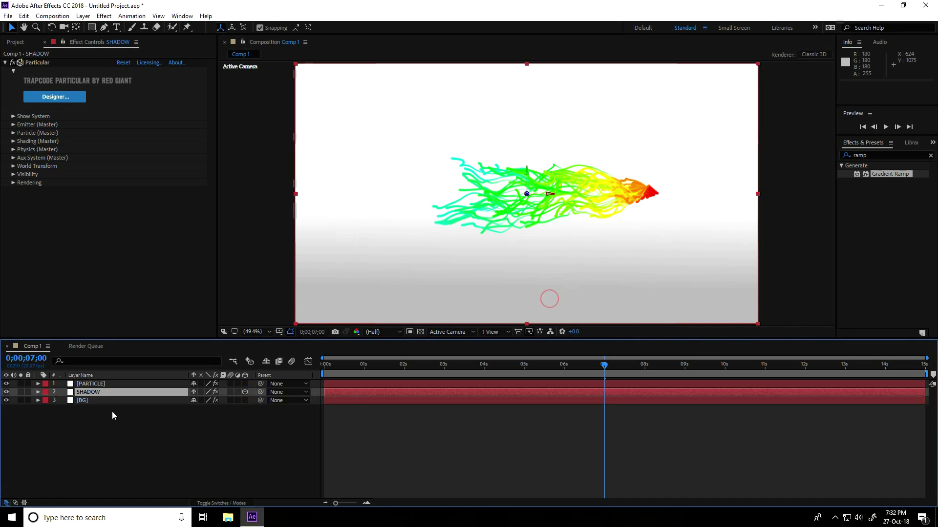
left_click(93, 394)
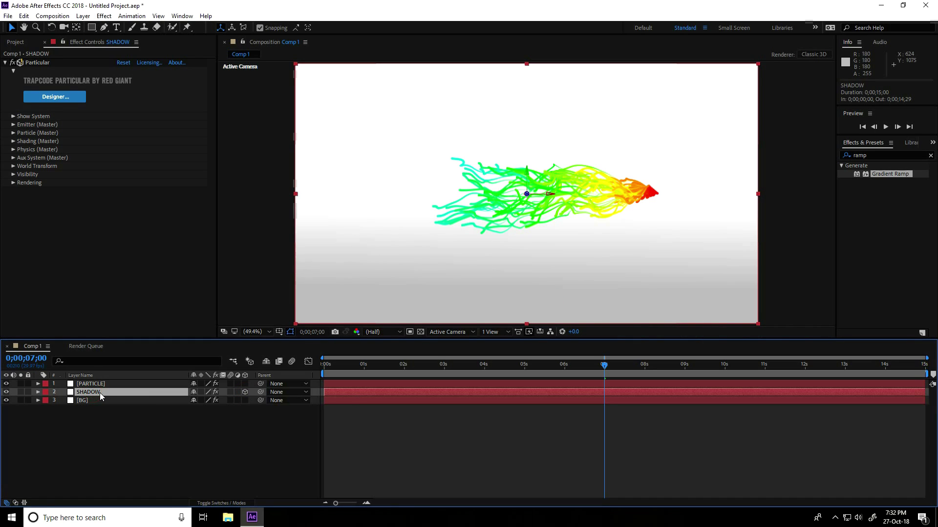
key("r")
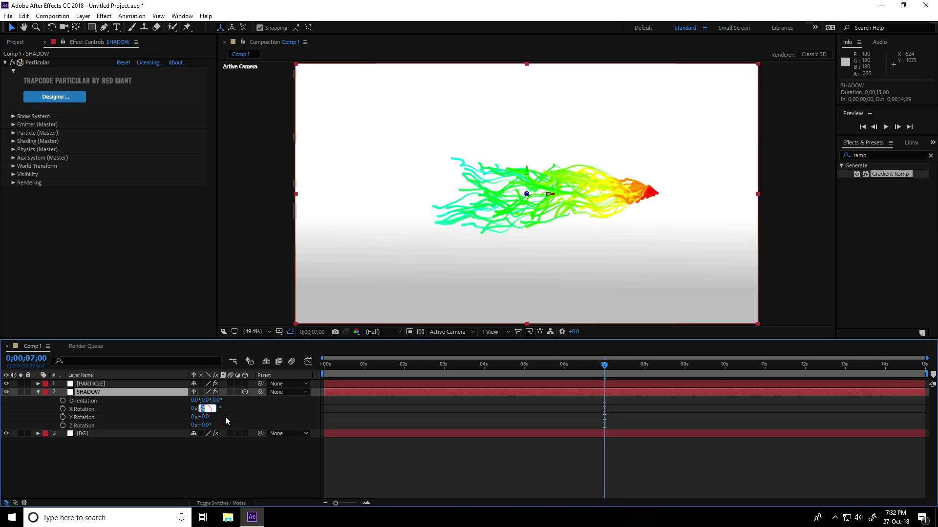
type("-90")
key("Return")
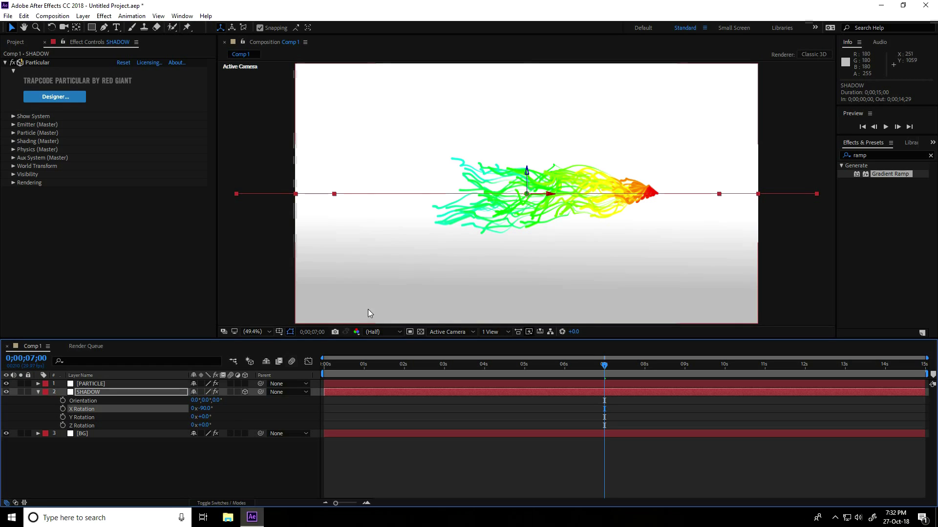
left_click_drag(527, 172, 532, 254)
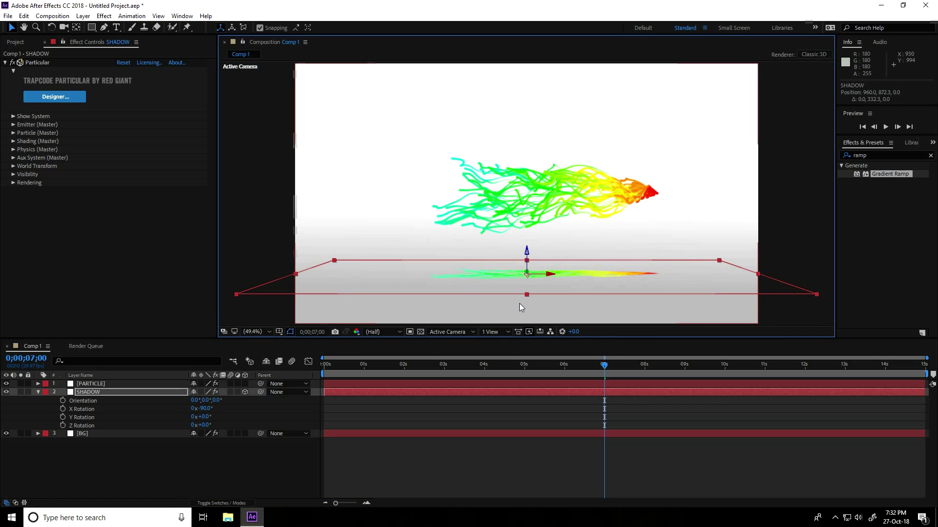
Apply a Fill effect coloured #797979 to the SHADOW layer, then rewind the timeline.
left_click(931, 156)
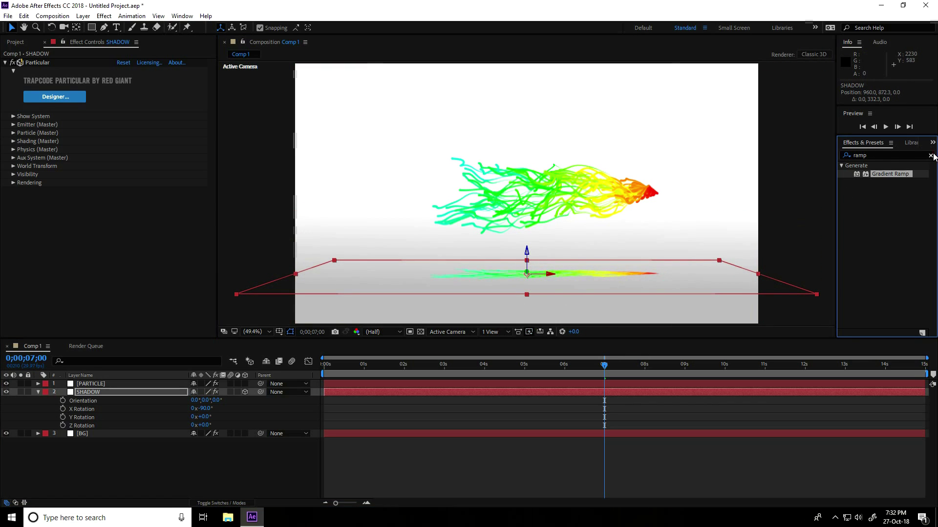
left_click(863, 157)
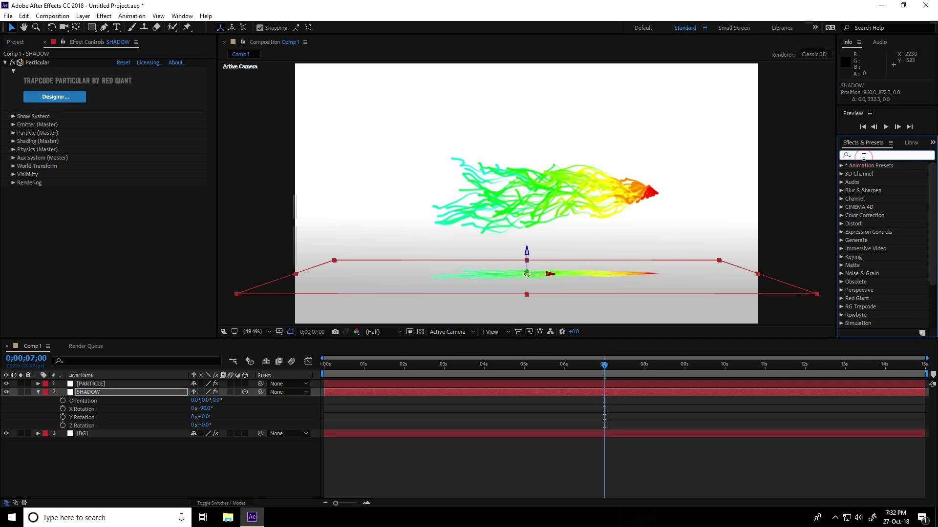
type("fill")
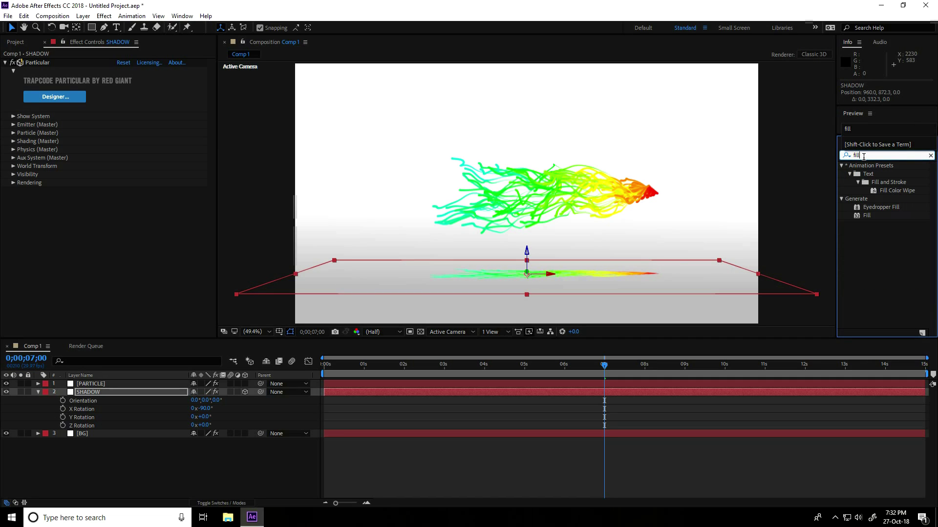
left_click_drag(868, 217, 119, 394)
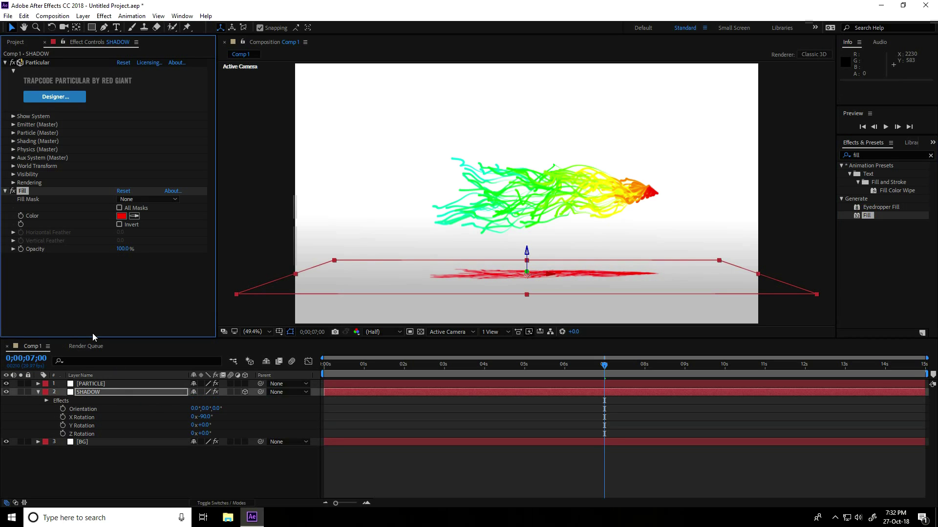
left_click(123, 217)
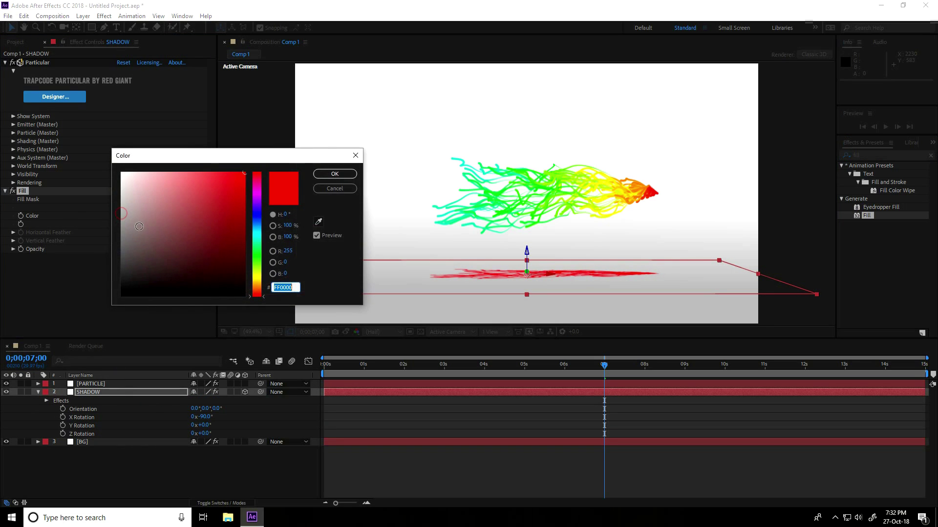
left_click_drag(147, 234, 98, 260)
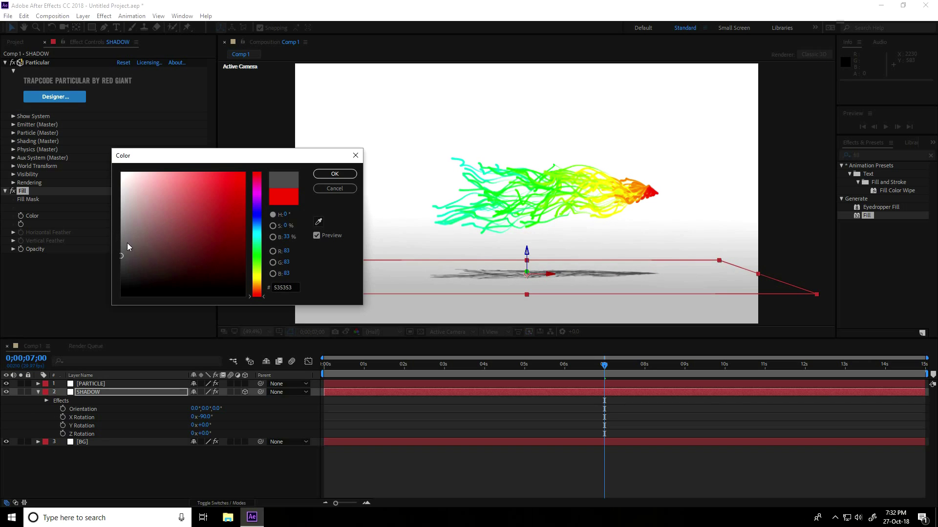
left_click_drag(130, 247, 108, 237)
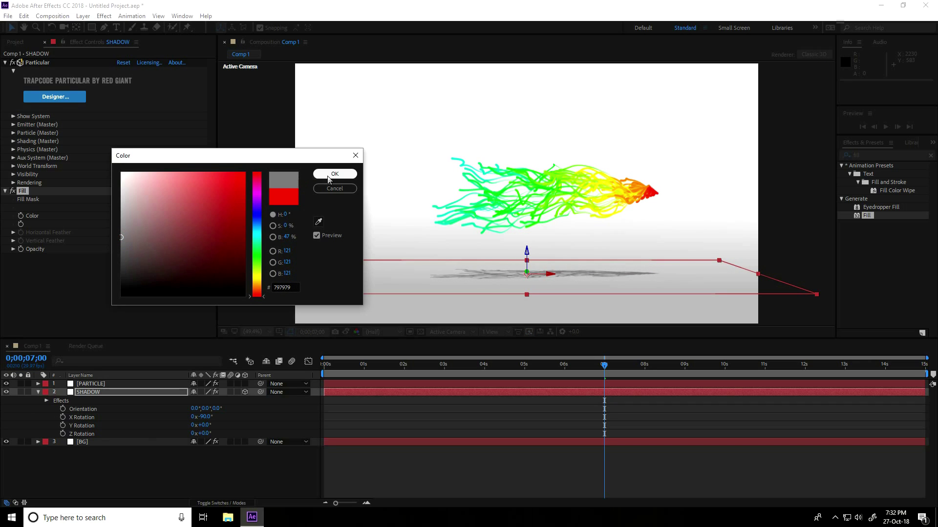
left_click(330, 174)
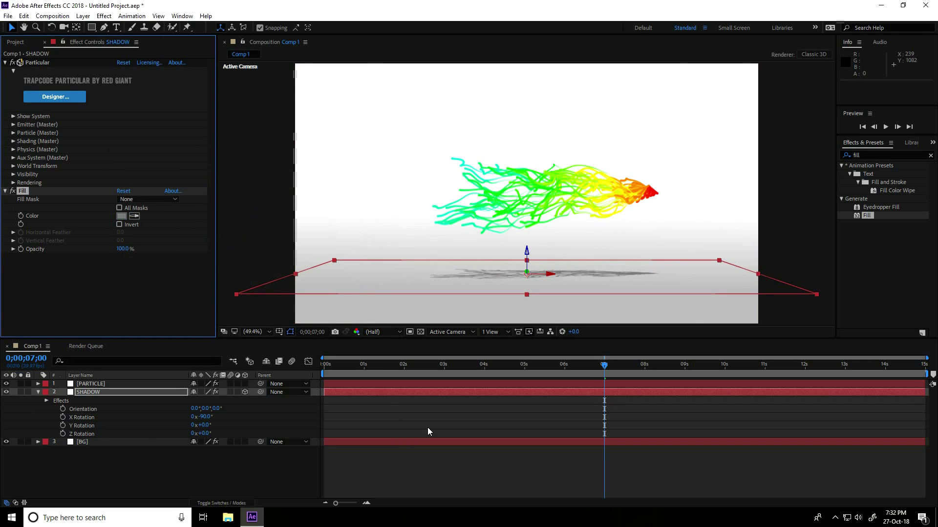
left_click_drag(605, 367, 324, 366)
key("space")
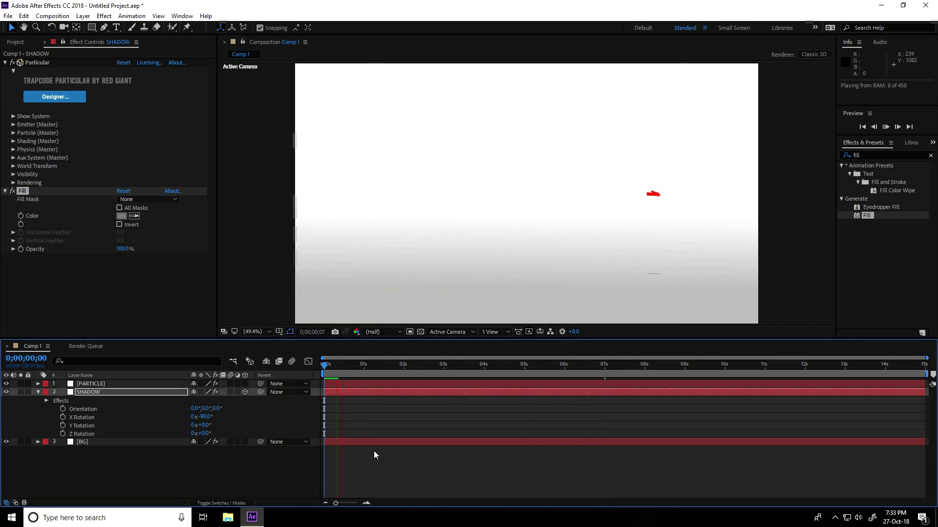